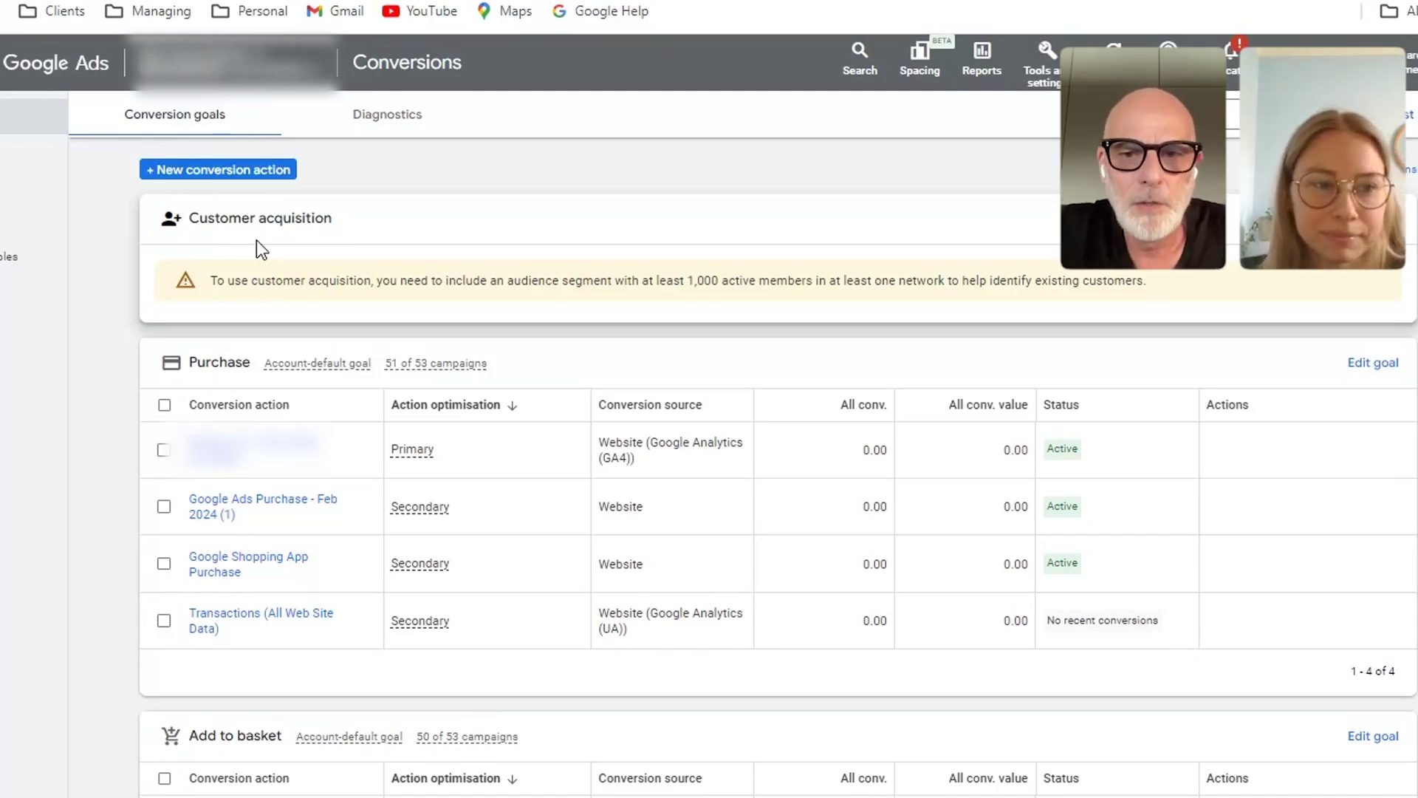
Review the Purchase conversion actions on the Conversions goals page.
{"action": "mouse_move", "coordinate": [363, 459]}
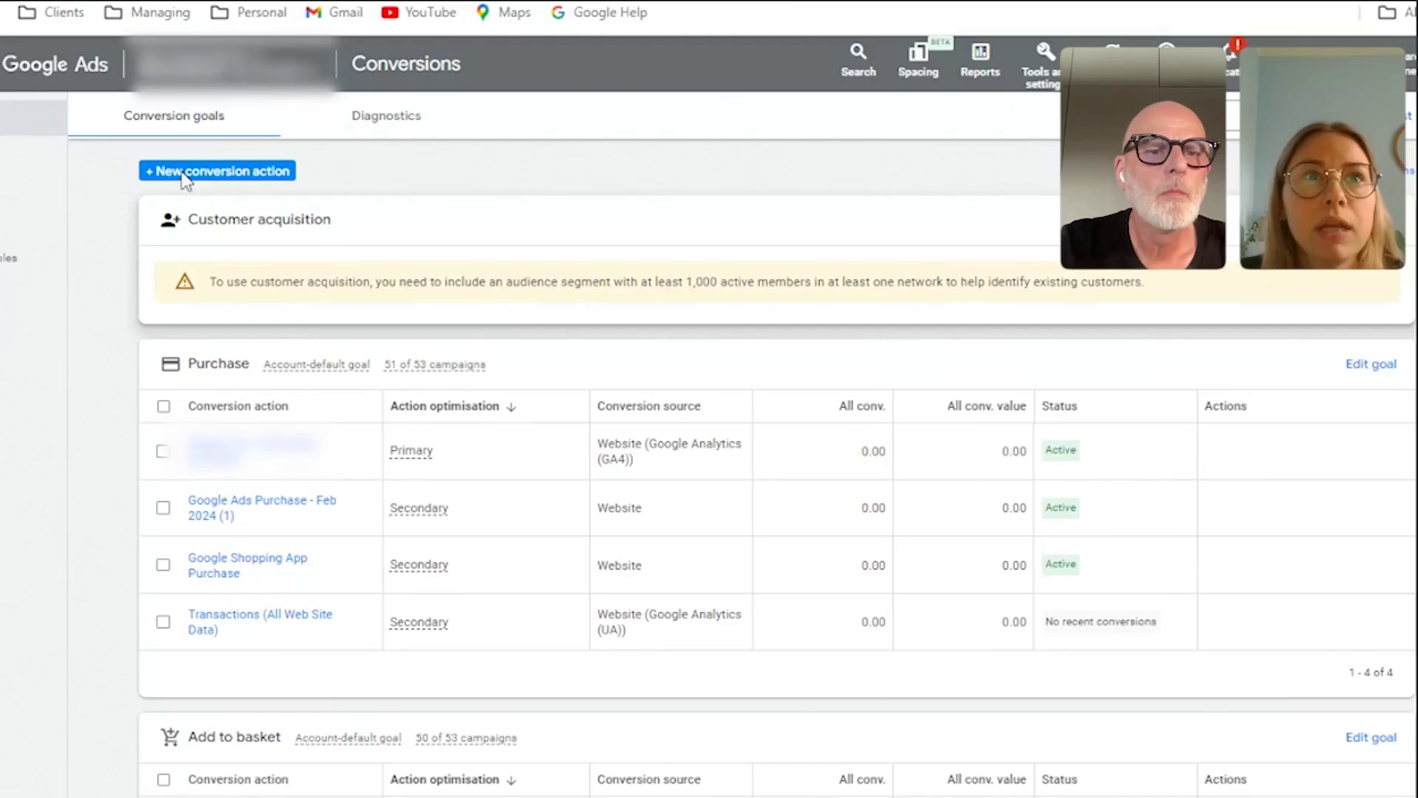
Start a Website conversion action and paste in the shop's domain to scan it for suggested actions.
{"action": "left_click", "coordinate": [183, 174]}
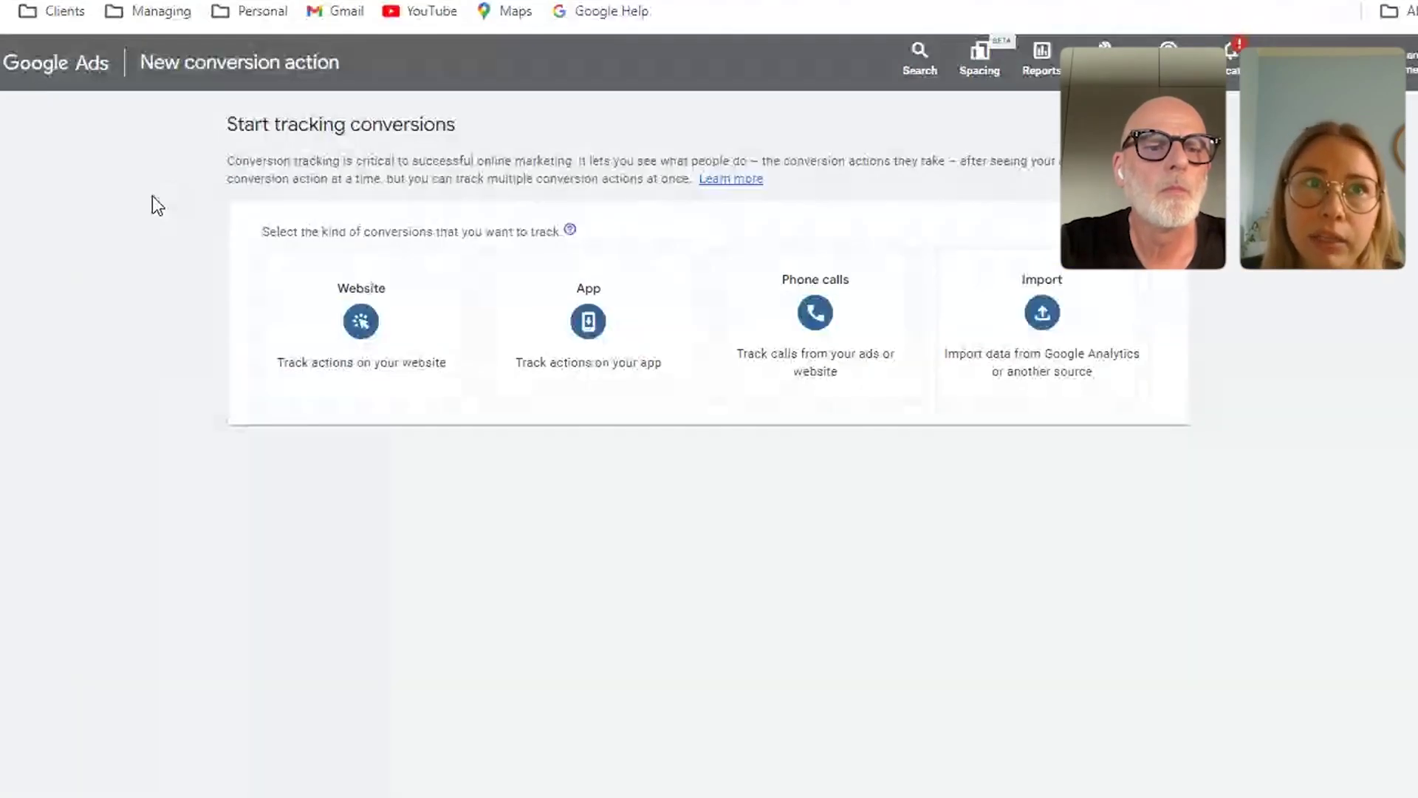
{"action": "left_click", "coordinate": [345, 357]}
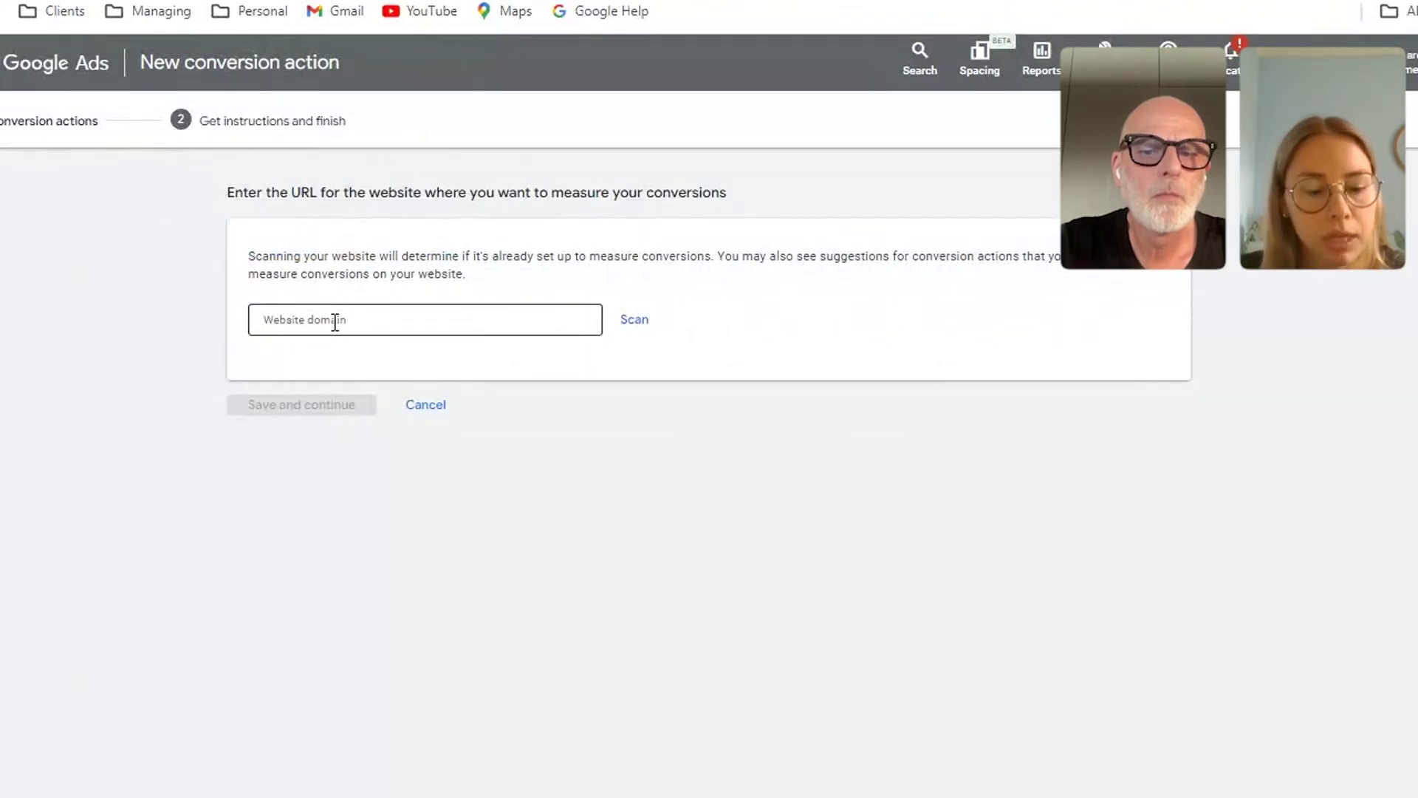
{"action": "left_click", "coordinate": [335, 322]}
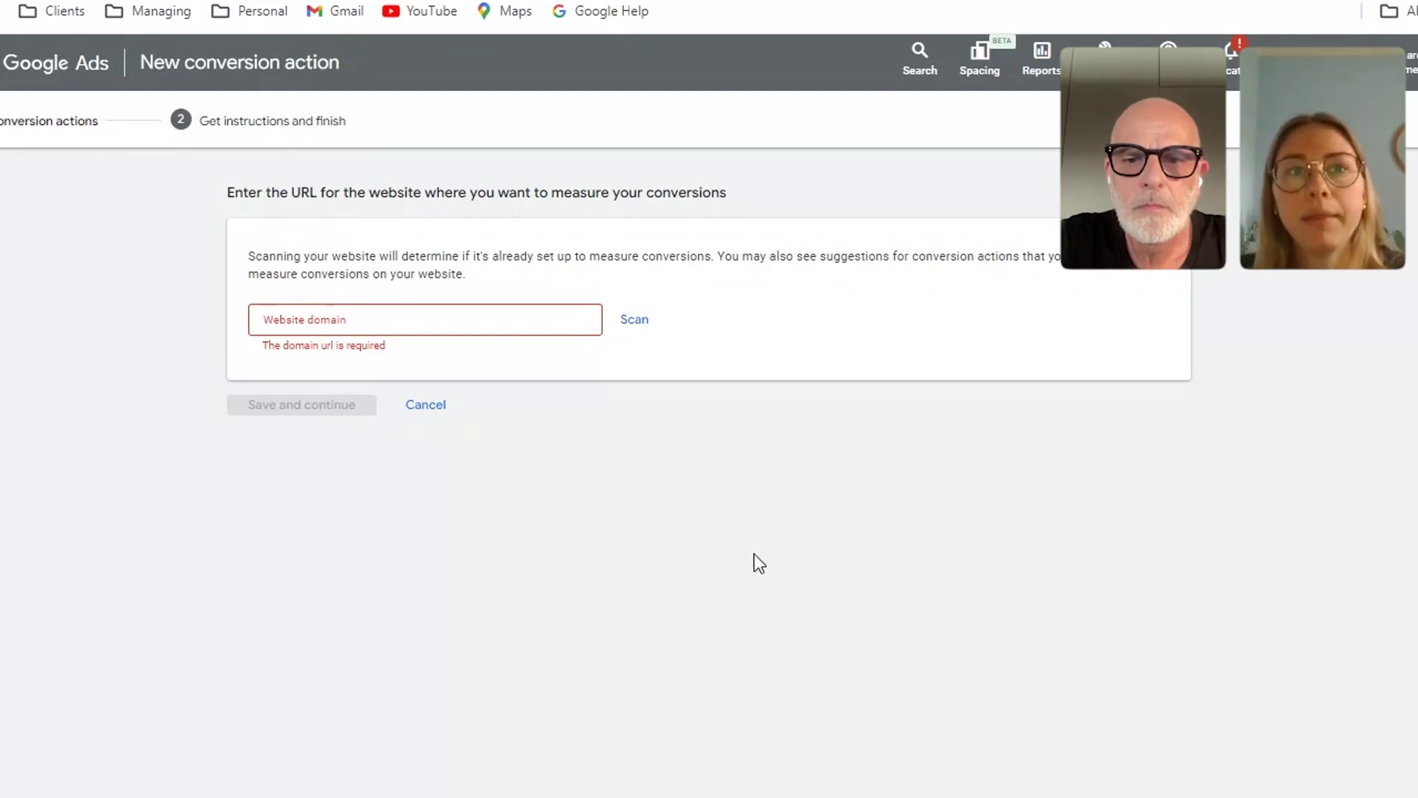
{"action": "left_click", "coordinate": [362, 331]}
{"action": "key", "text": "ctrl+v"}
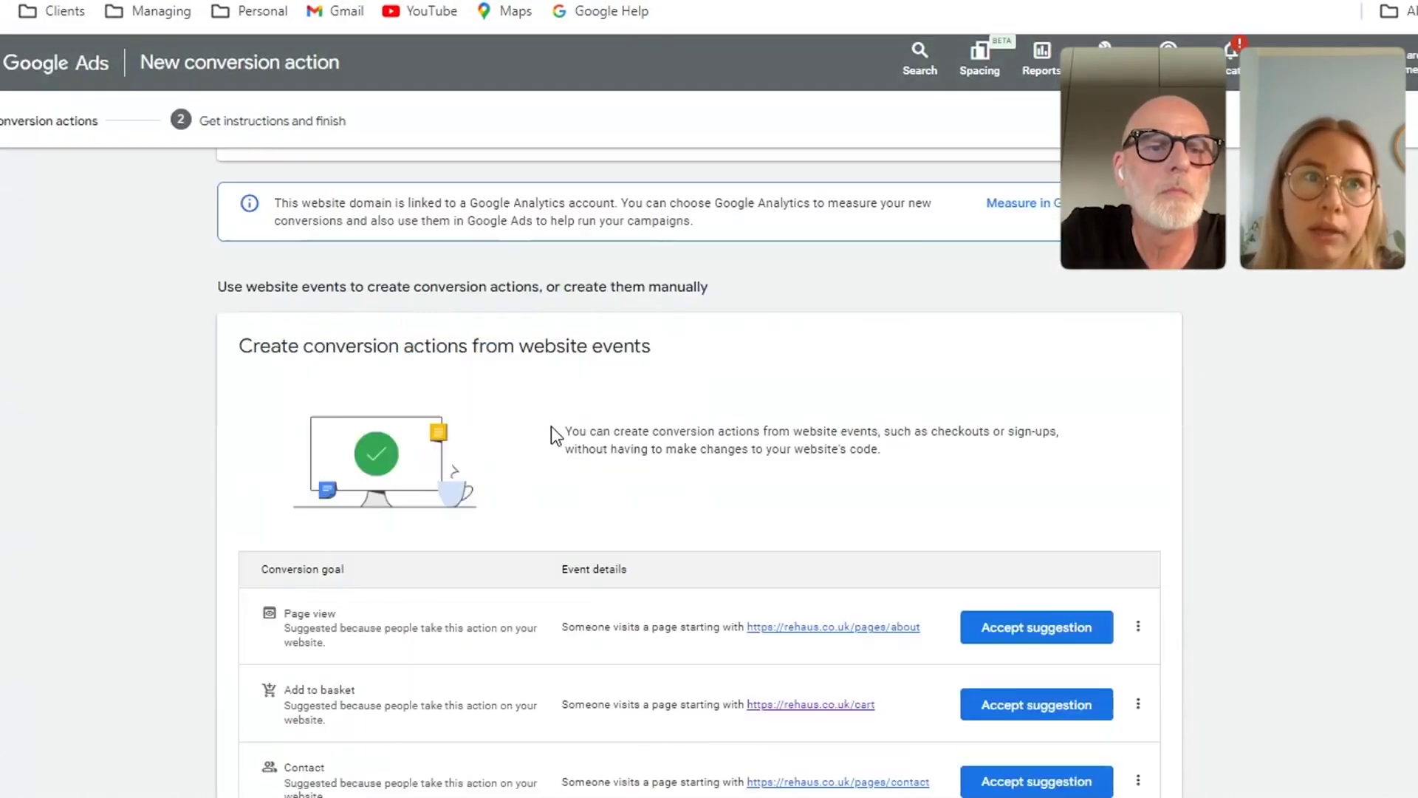
{"action": "scroll", "coordinate": [551, 427], "scroll_direction": "down", "scroll_amount": 4}
{"action": "scroll", "coordinate": [551, 427], "scroll_direction": "down", "scroll_amount": 1}
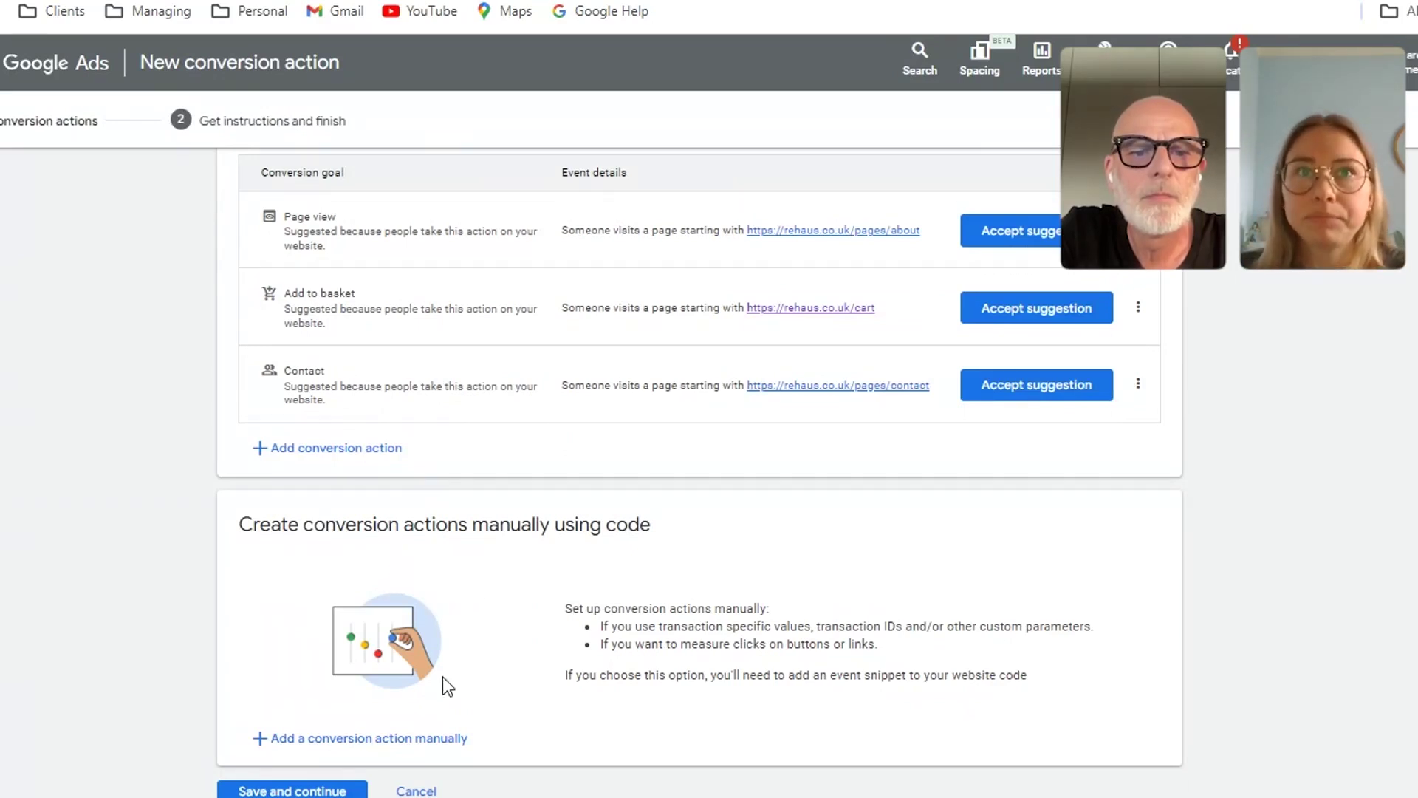
Add a conversion action manually with category Purchase, marked as a Secondary action.
{"action": "left_click", "coordinate": [370, 740]}
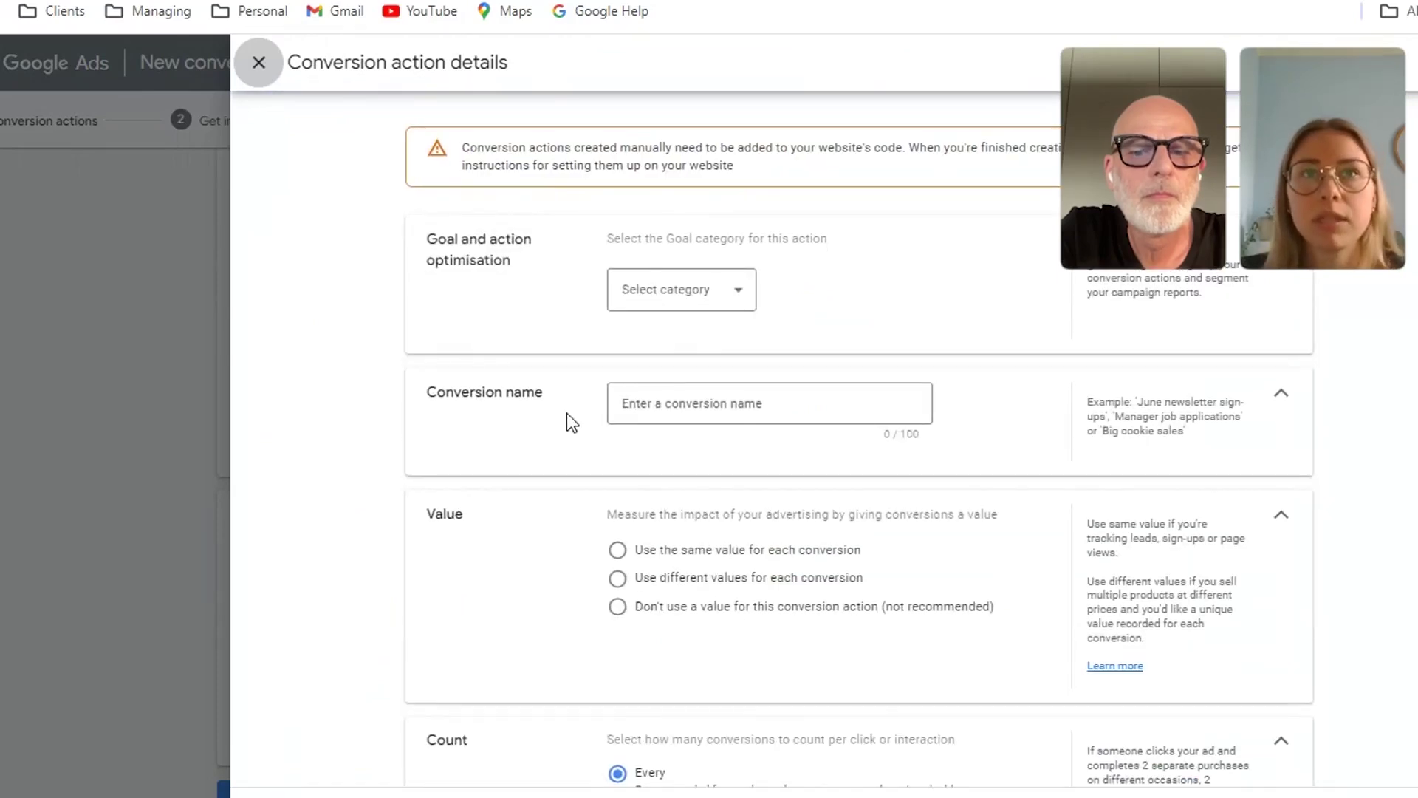
{"action": "left_click", "coordinate": [712, 303]}
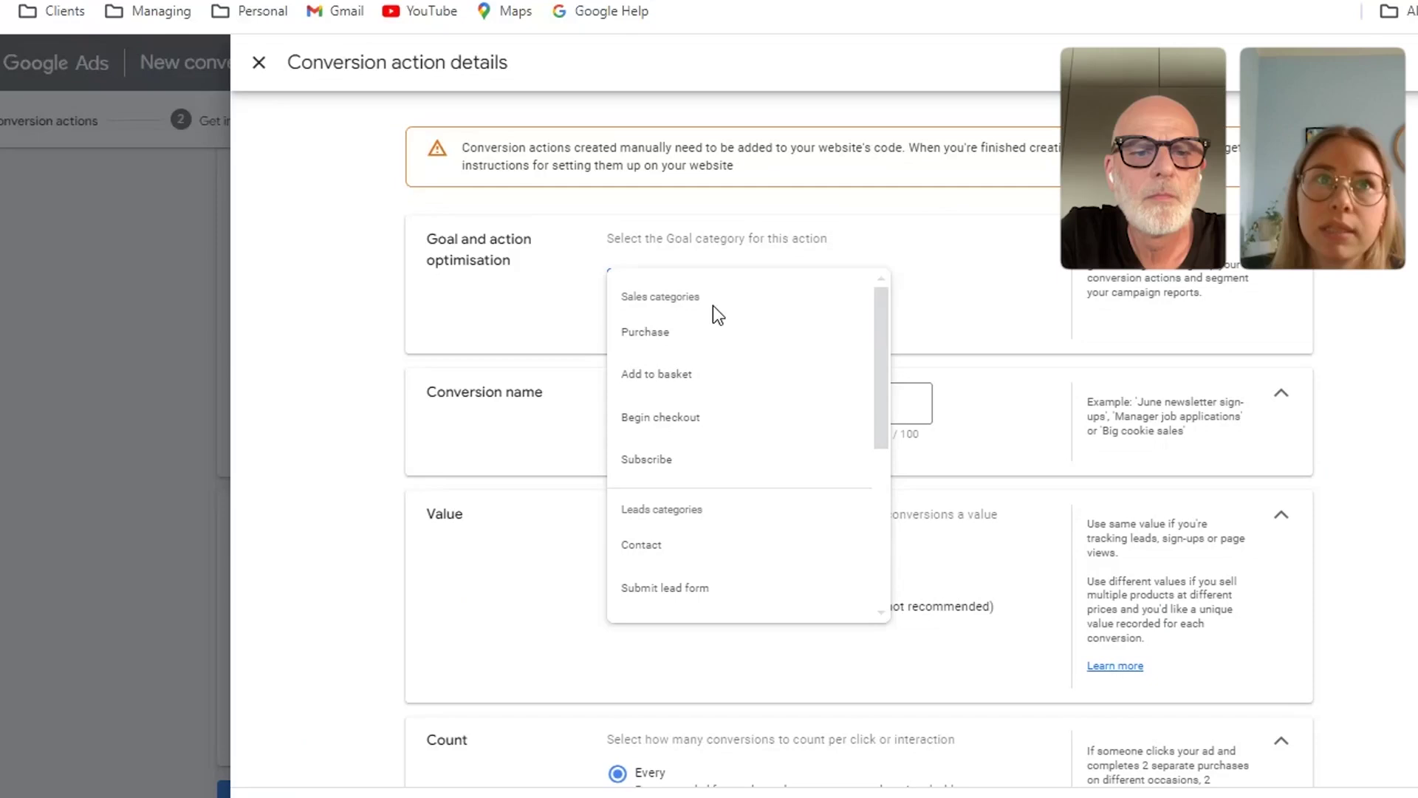
{"action": "left_click", "coordinate": [643, 334]}
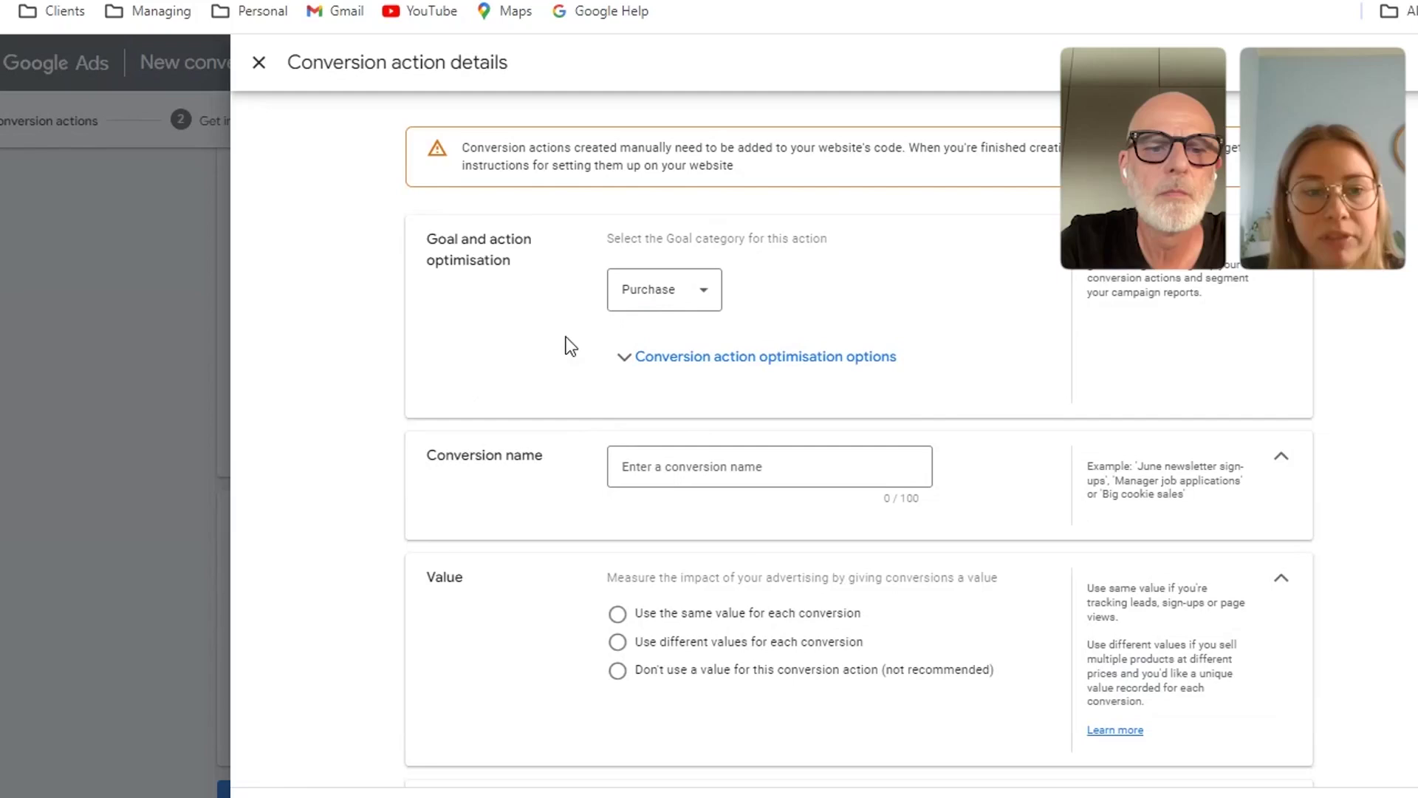
{"action": "left_click", "coordinate": [681, 360]}
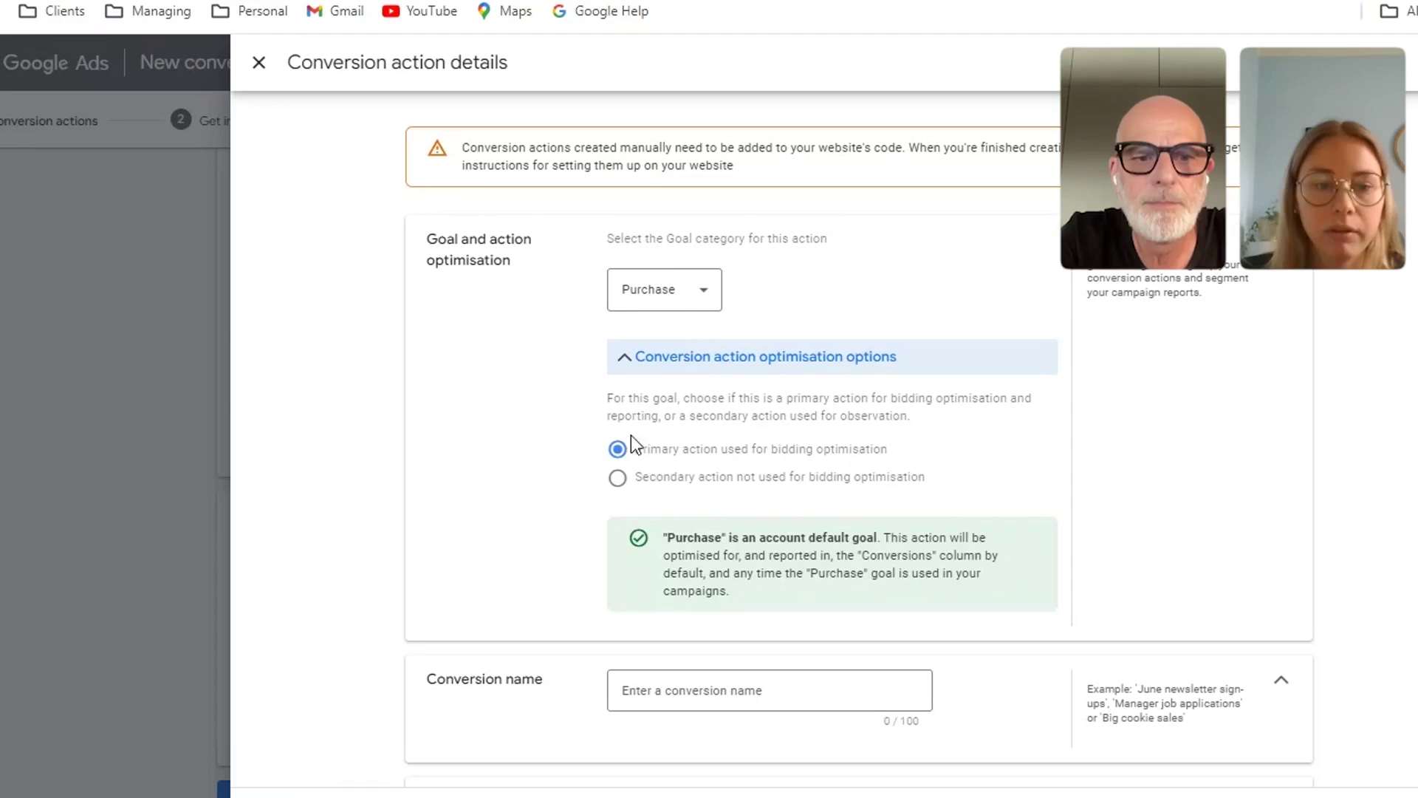
{"action": "left_click", "coordinate": [618, 478]}
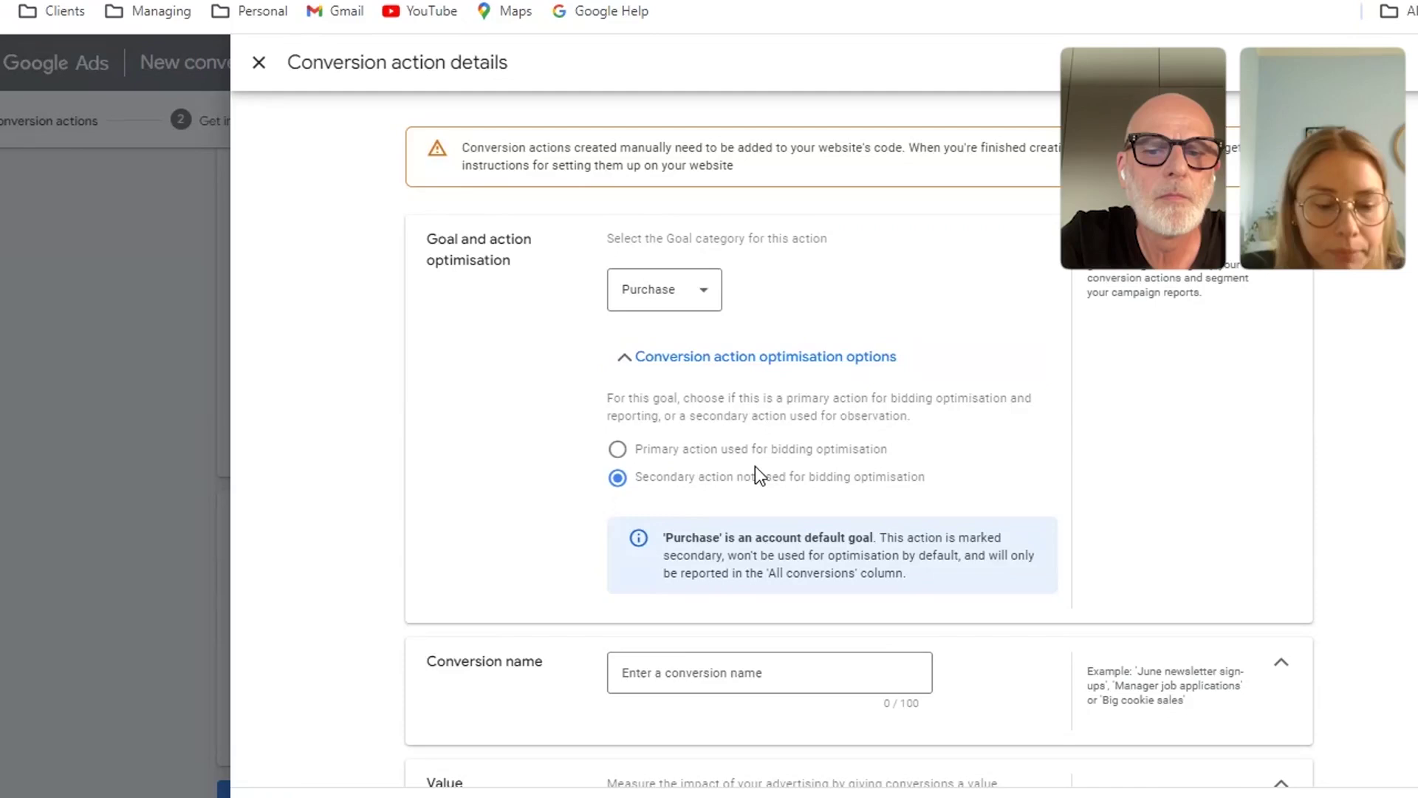
{"action": "scroll", "coordinate": [755, 467], "scroll_direction": "down", "scroll_amount": 2}
{"action": "scroll", "coordinate": [756, 467], "scroll_direction": "down", "scroll_amount": 2}
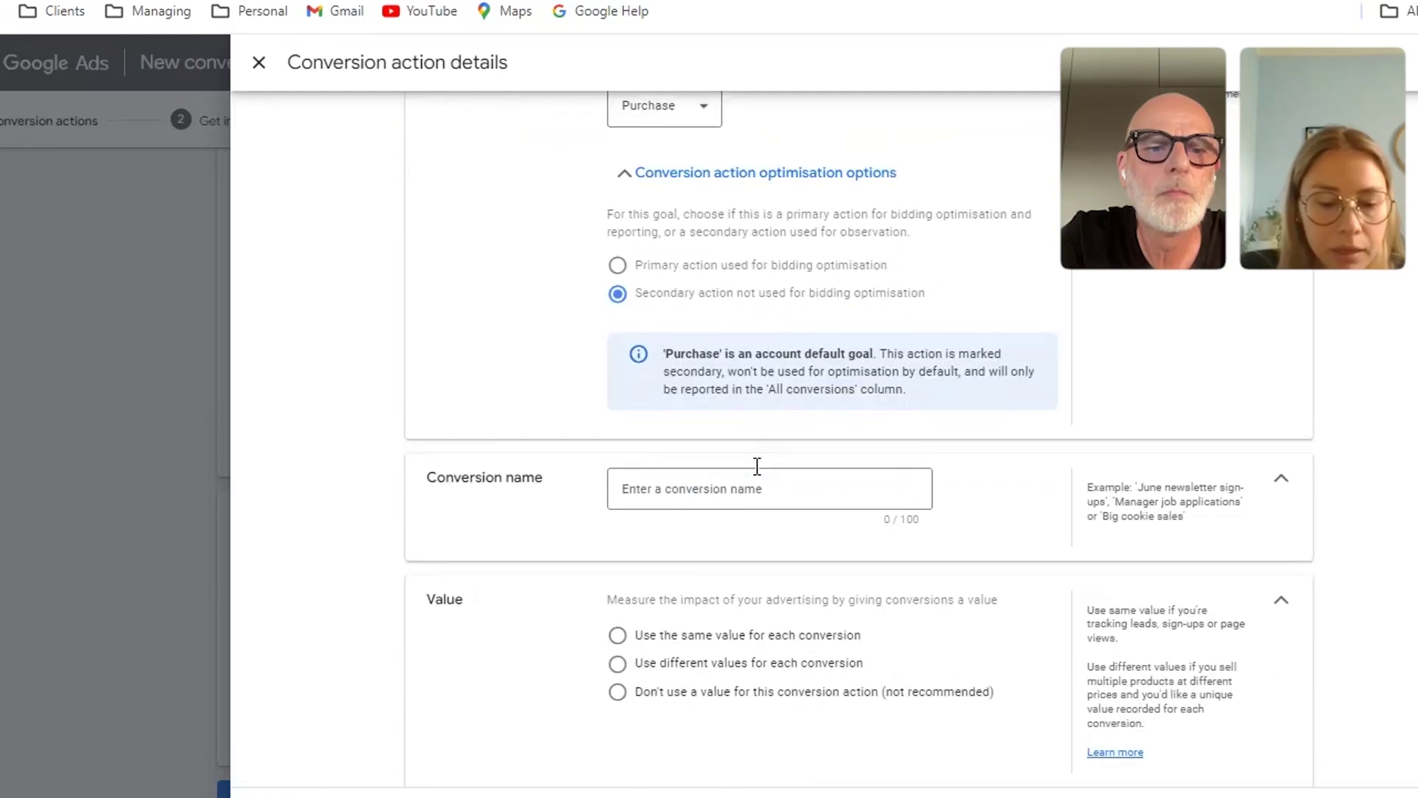
Name it 'Goggle Ads Purchase - May 24' and use different values per conversion, defaulting to £1.
{"action": "left_click", "coordinate": [754, 465]}
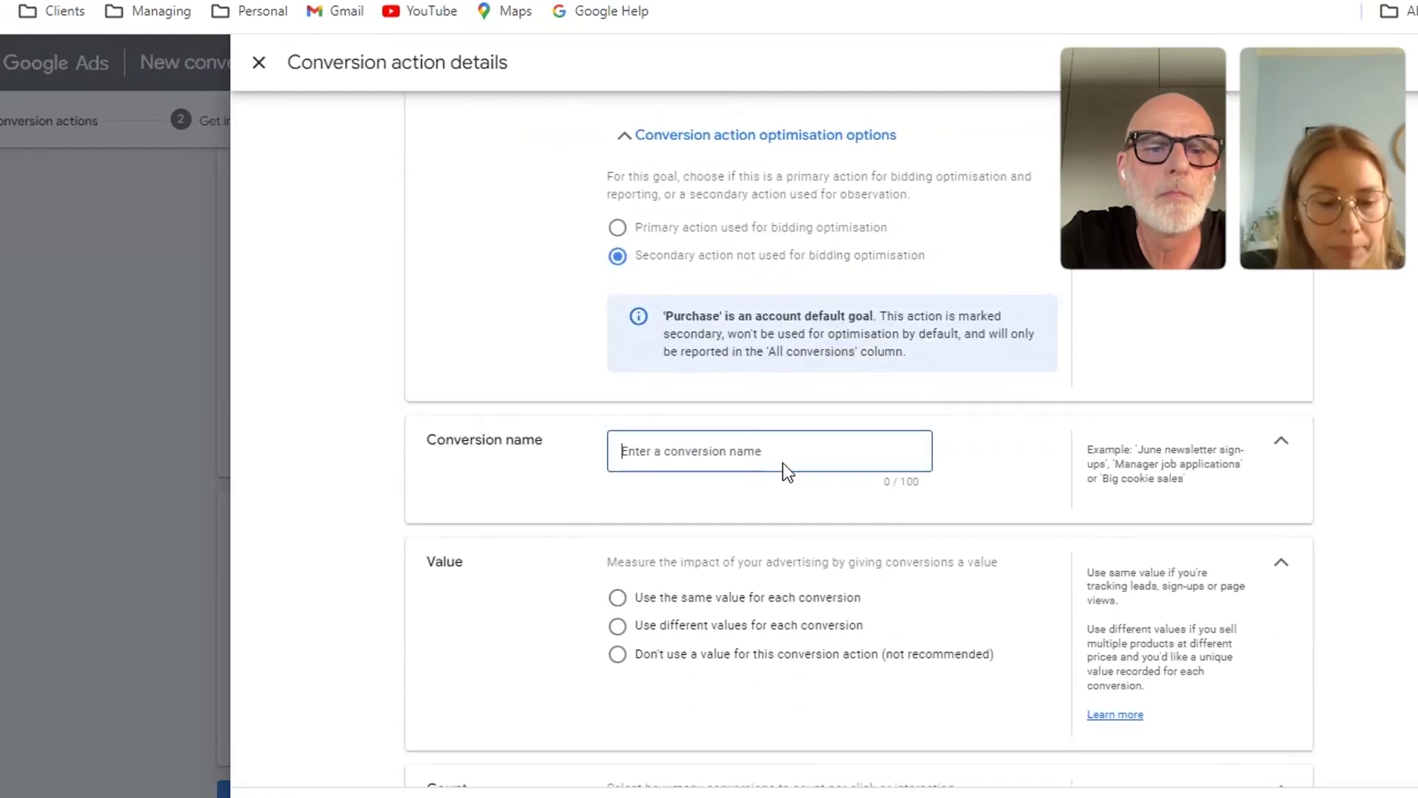
{"action": "type", "text": "Goggle Ads "}
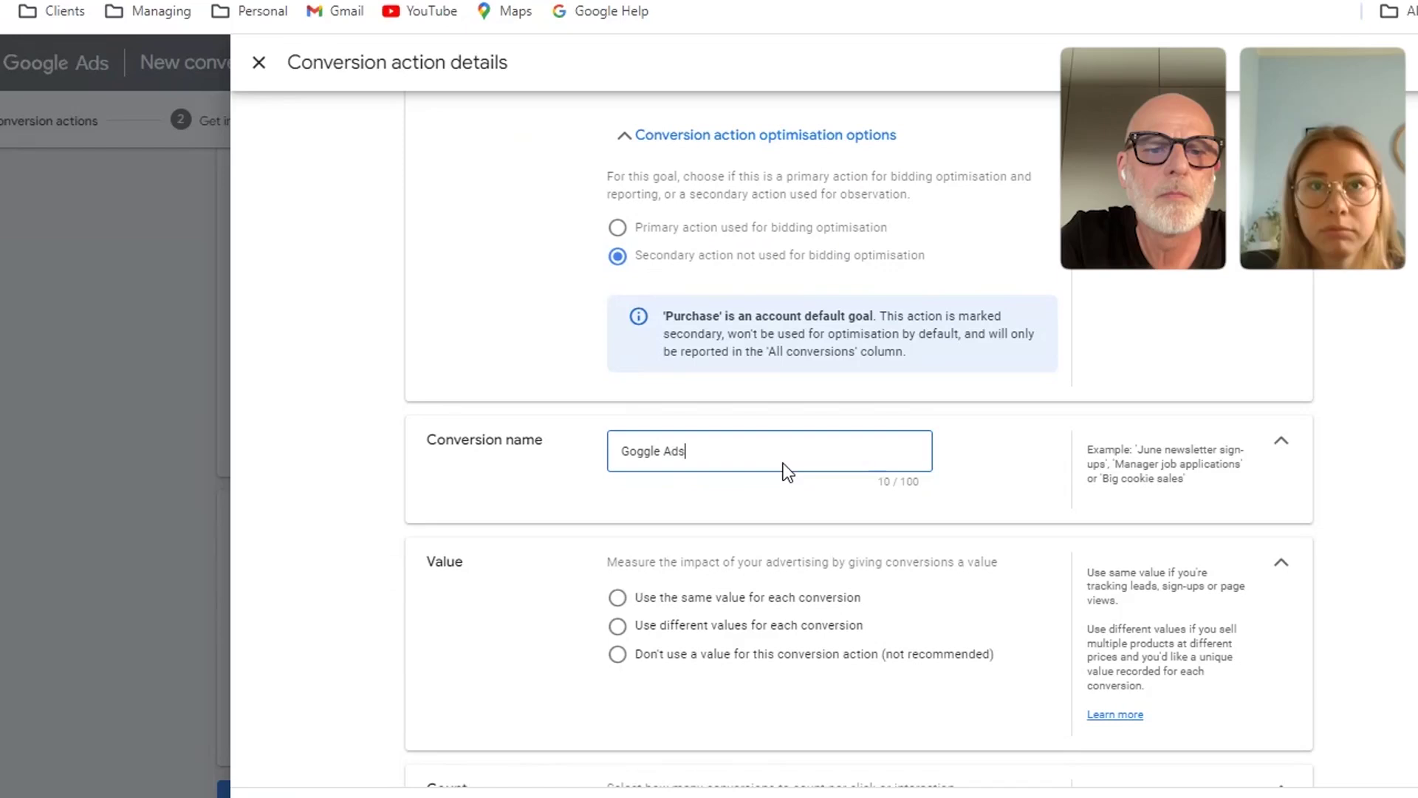
{"action": "type", "text": "Purc"}
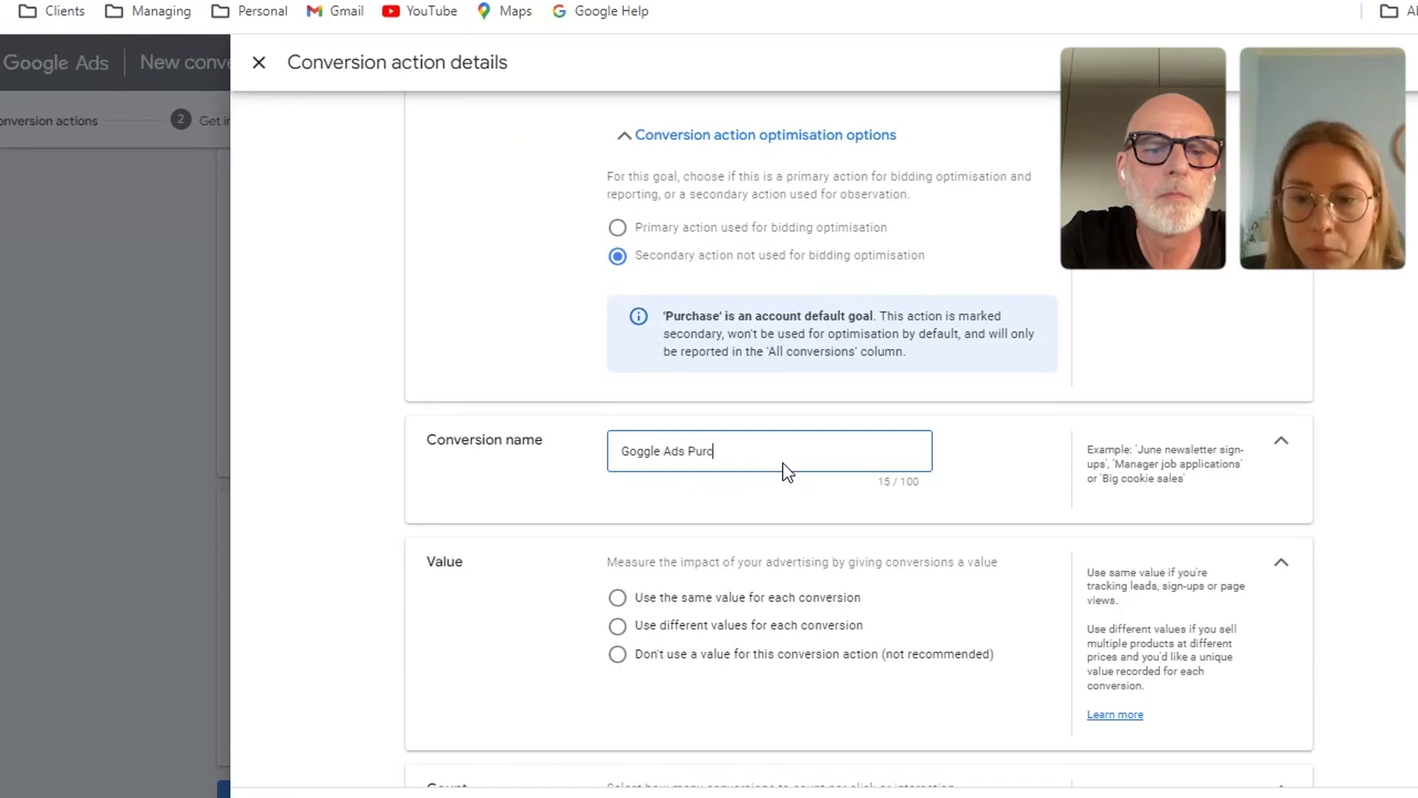
{"action": "type", "text": "hase - M"}
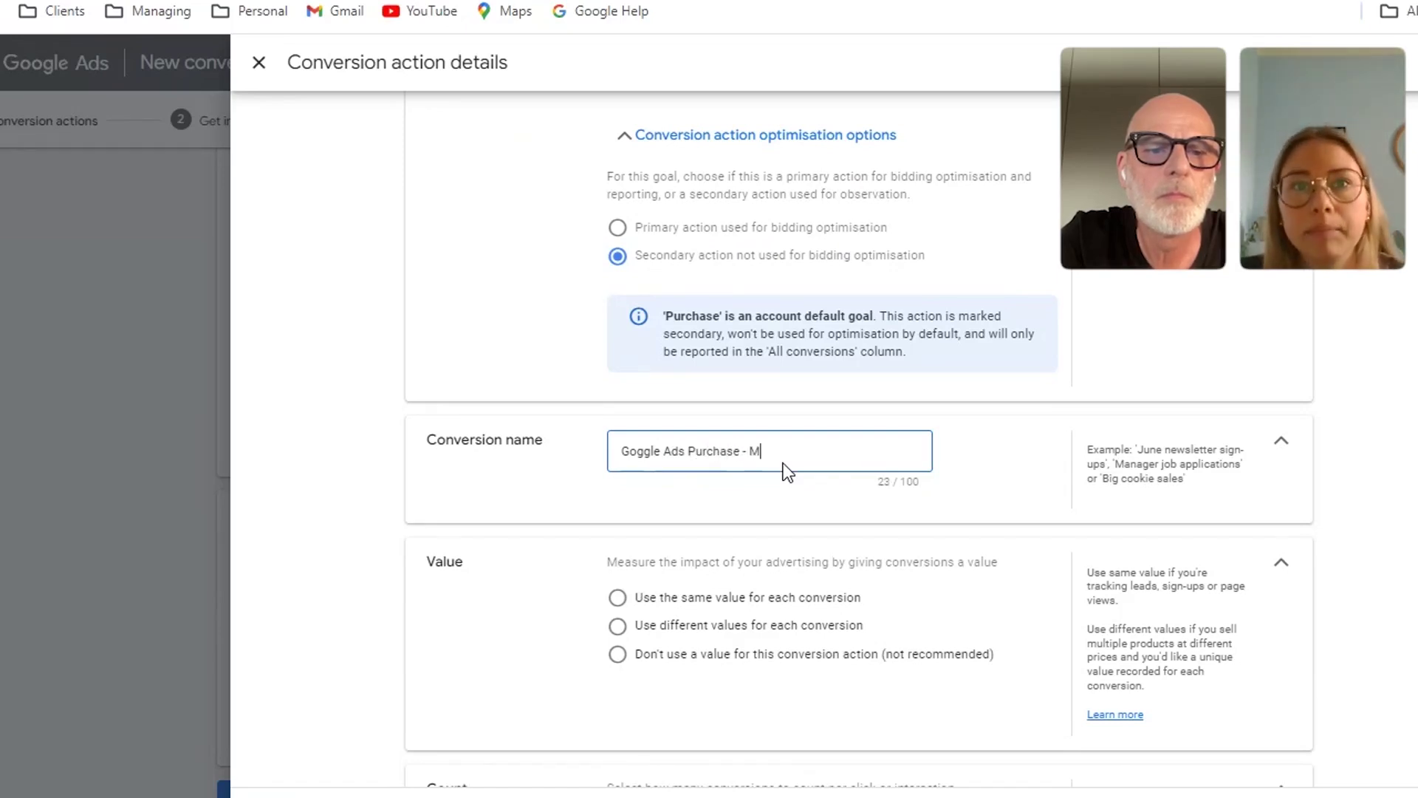
{"action": "type", "text": "ay 24"}
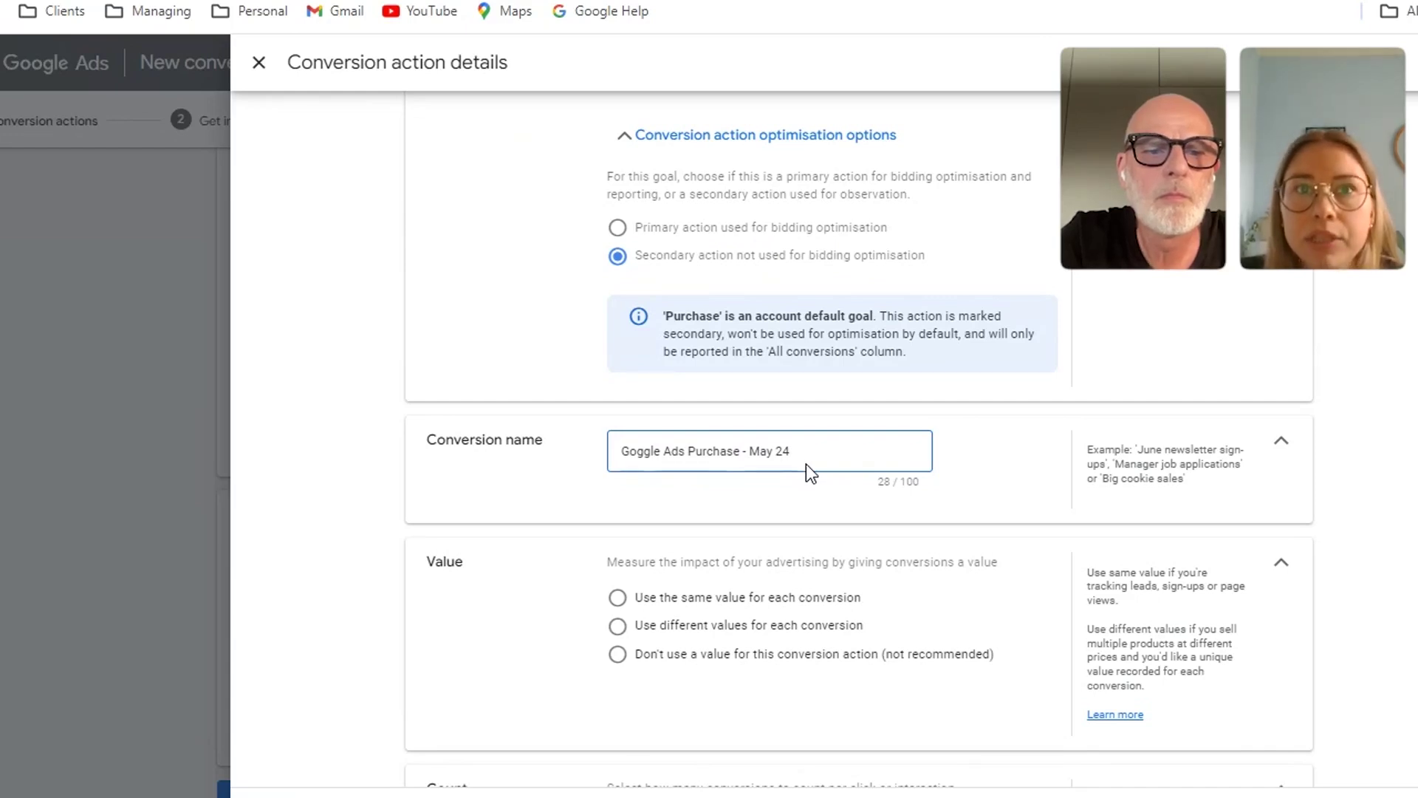
{"action": "scroll", "coordinate": [786, 469], "scroll_direction": "down", "scroll_amount": 1}
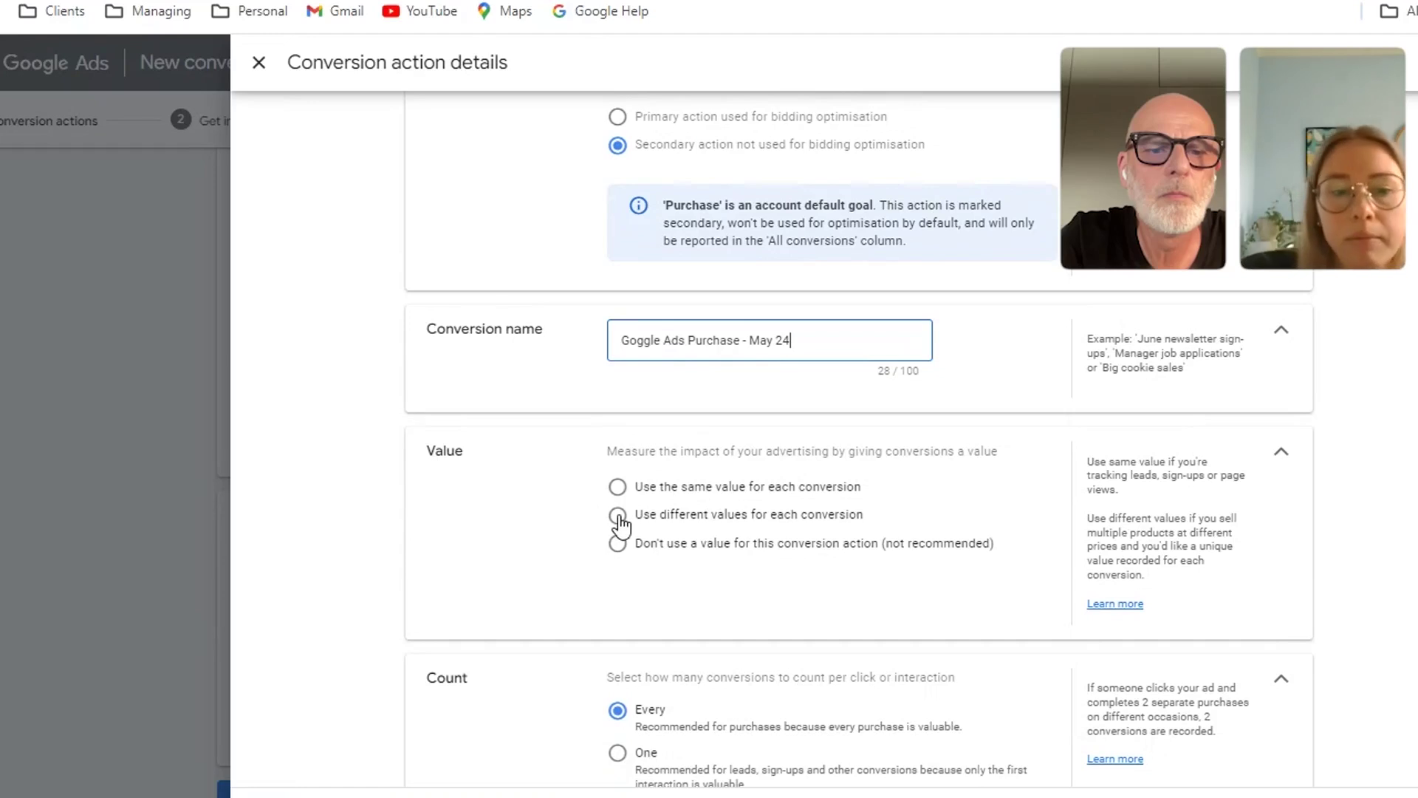
{"action": "left_click", "coordinate": [656, 515]}
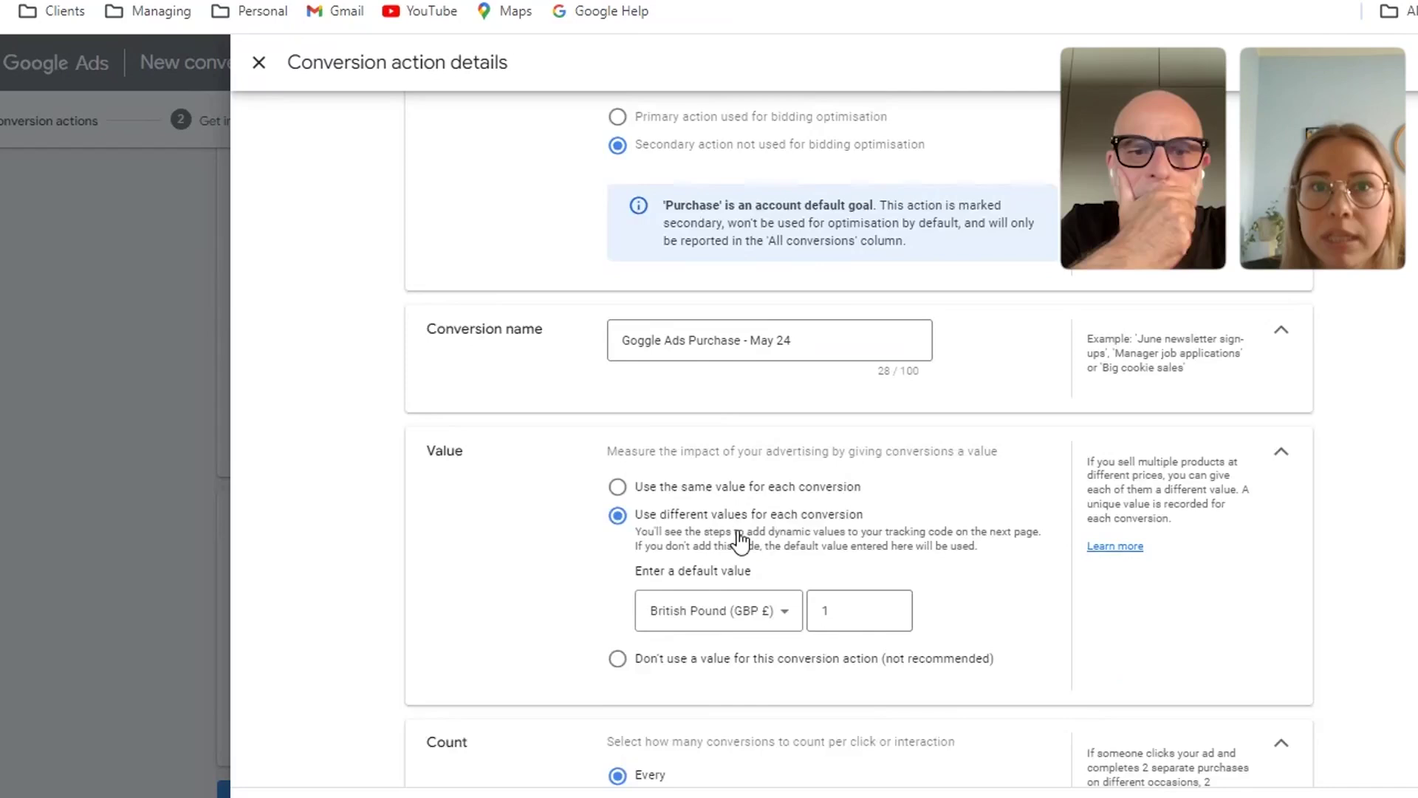
Change the click-through conversion window from 30 to 90 days.
{"action": "scroll", "coordinate": [739, 544], "scroll_direction": "down", "scroll_amount": 1}
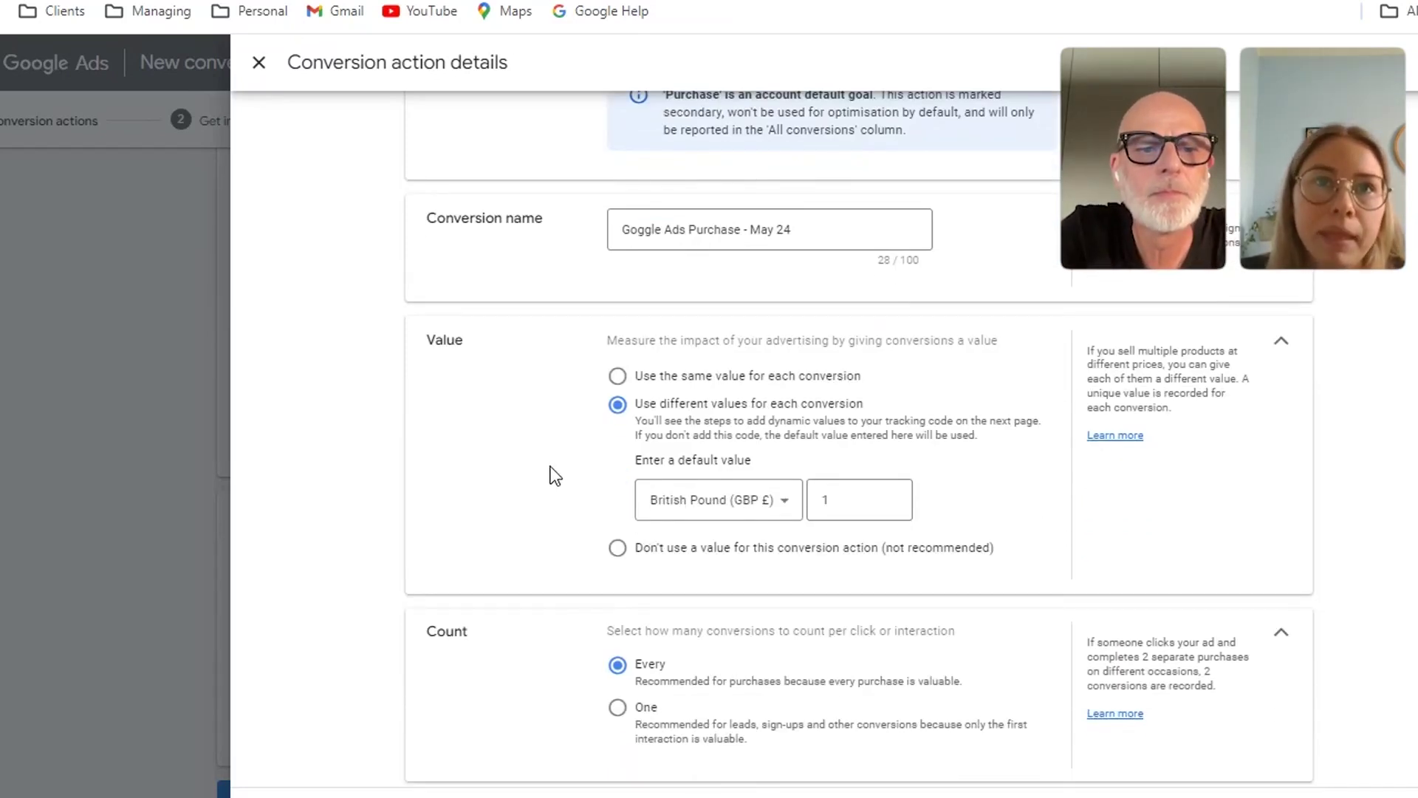
{"action": "scroll", "coordinate": [505, 471], "scroll_direction": "down", "scroll_amount": 1}
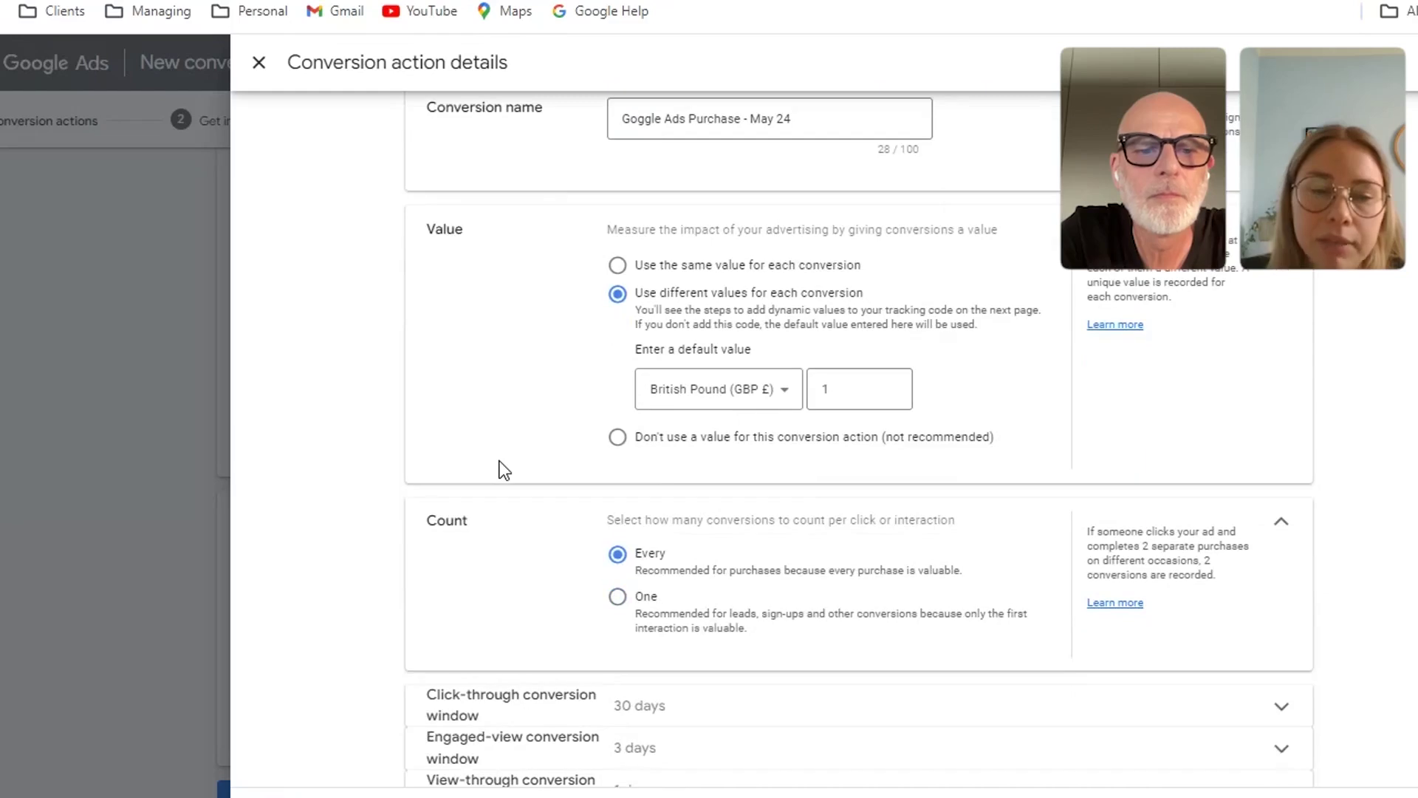
{"action": "scroll", "coordinate": [502, 467], "scroll_direction": "down", "scroll_amount": 2}
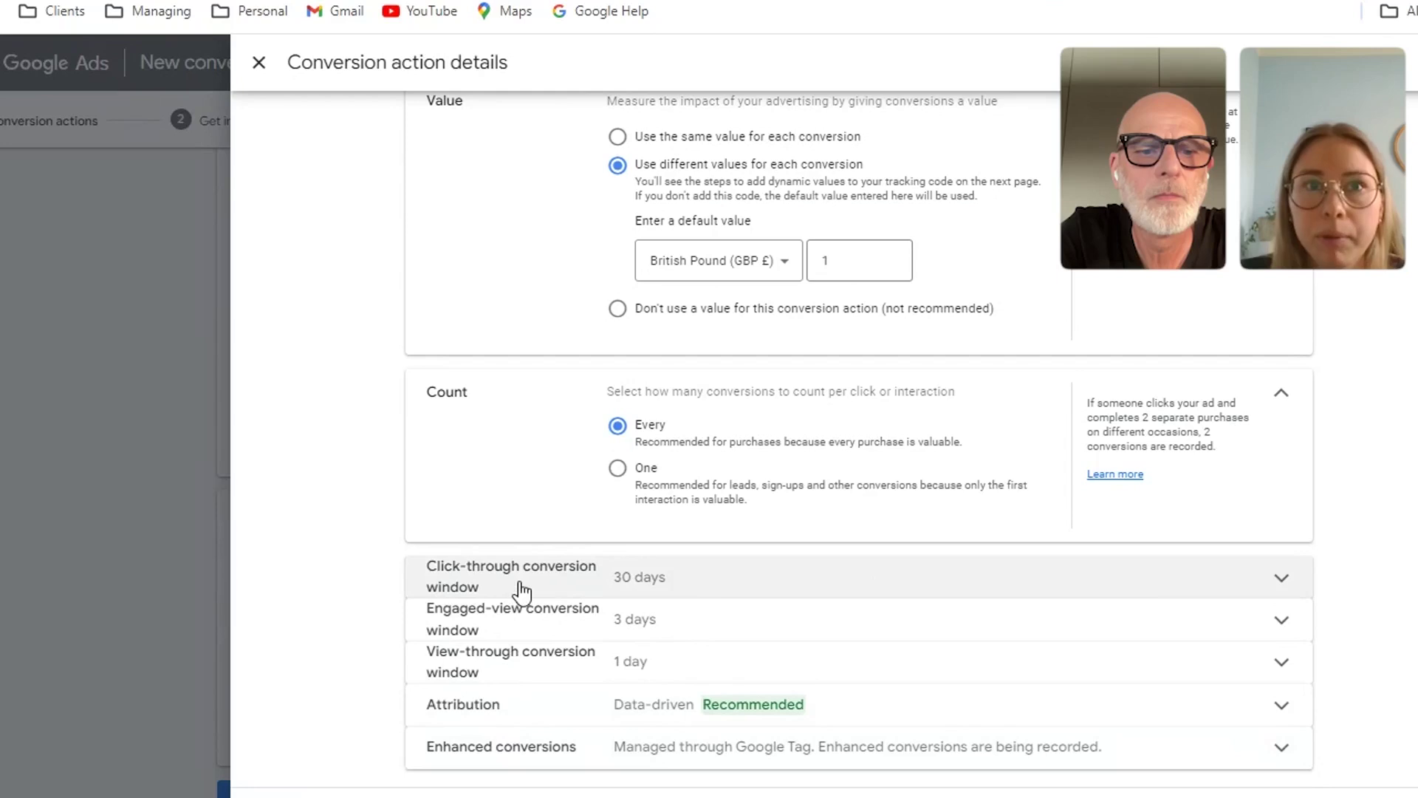
{"action": "left_click", "coordinate": [1106, 585]}
{"action": "scroll", "coordinate": [845, 582], "scroll_direction": "down", "scroll_amount": 2}
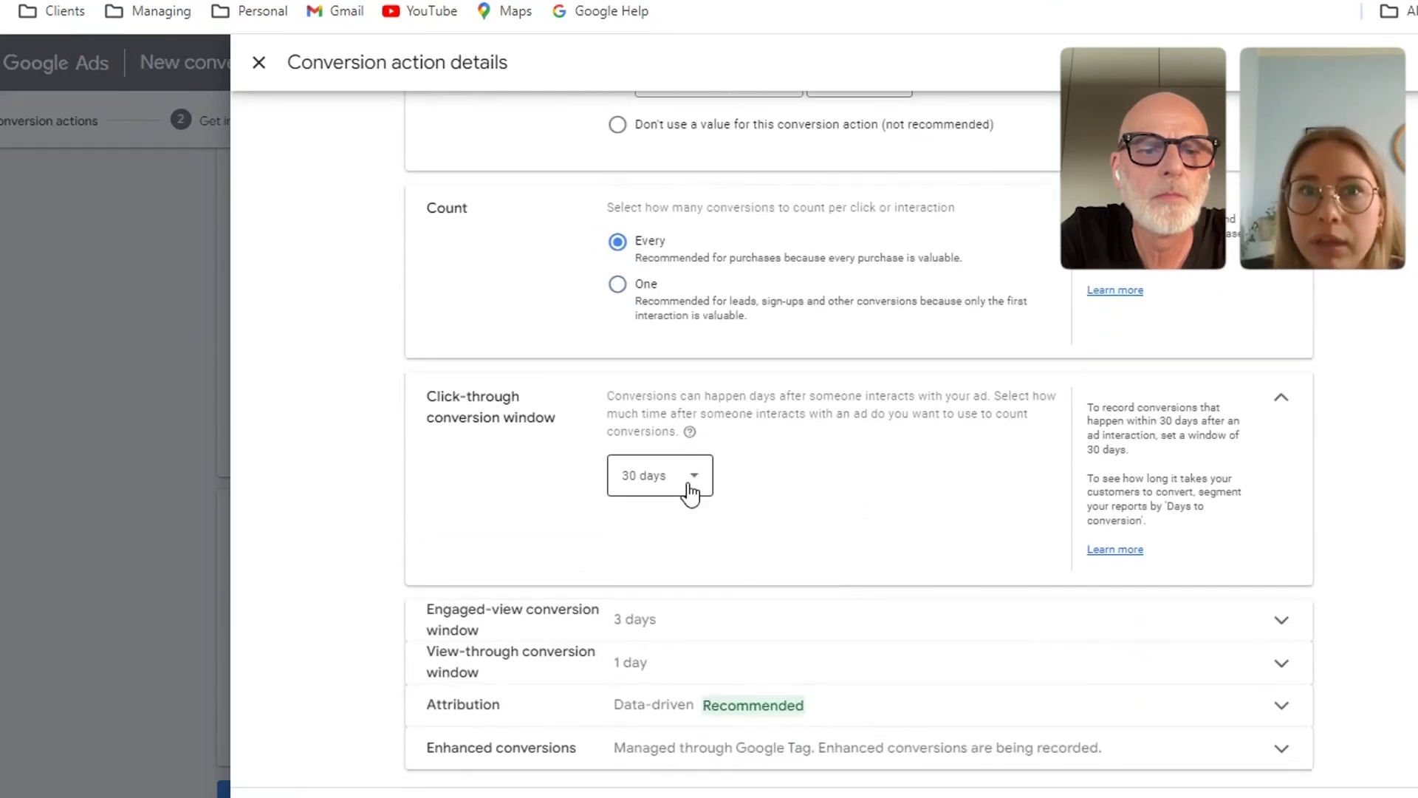
{"action": "left_click", "coordinate": [691, 487]}
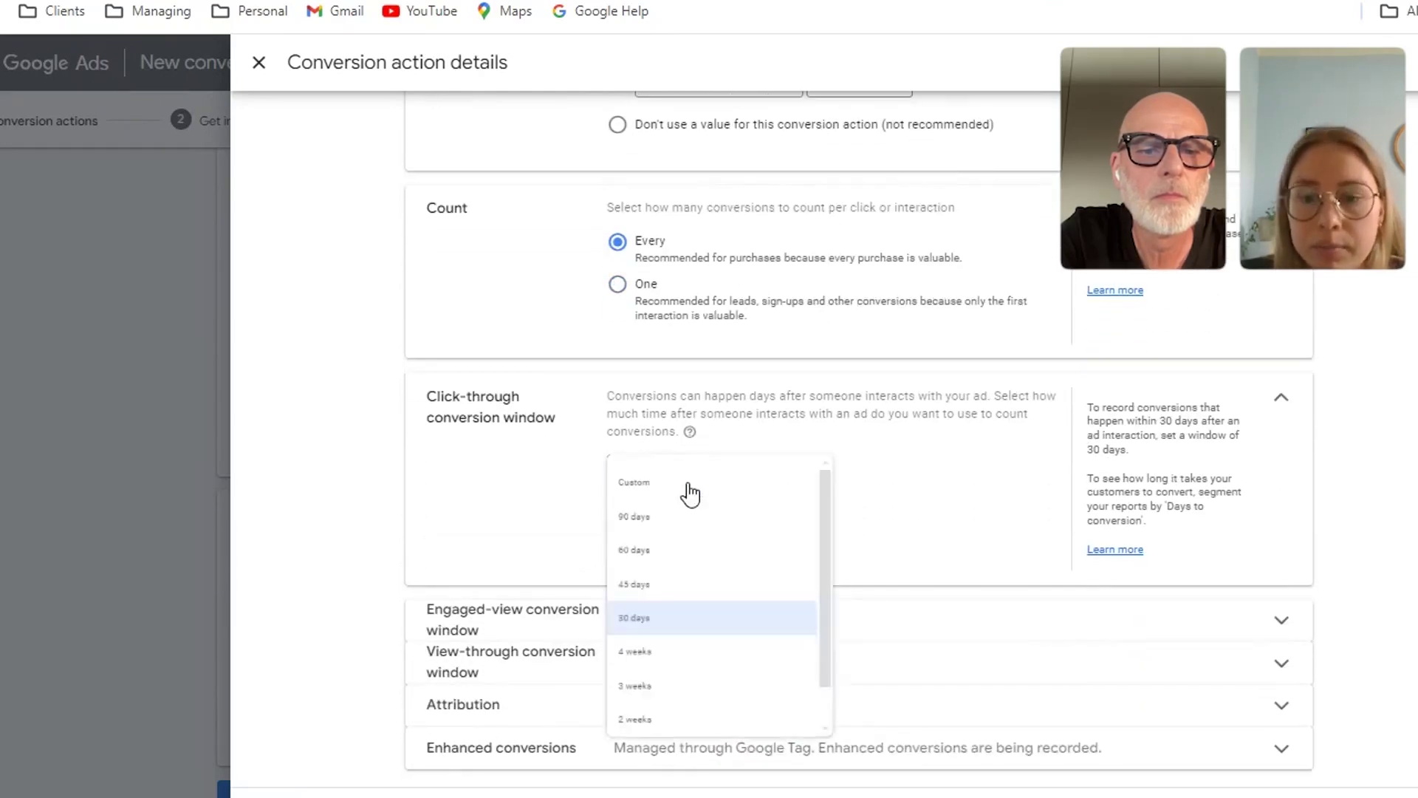
{"action": "left_click", "coordinate": [681, 535]}
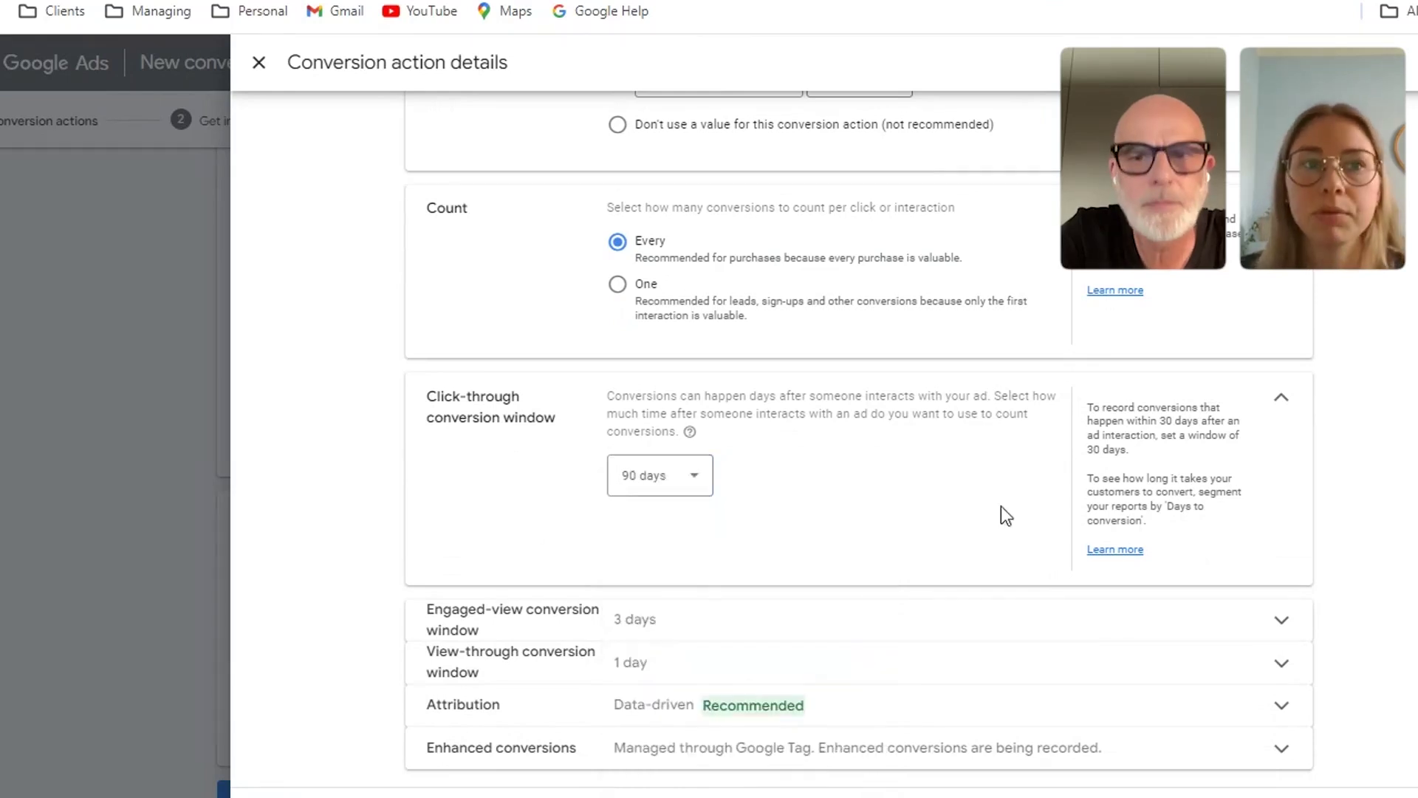
{"action": "left_click", "coordinate": [1284, 404]}
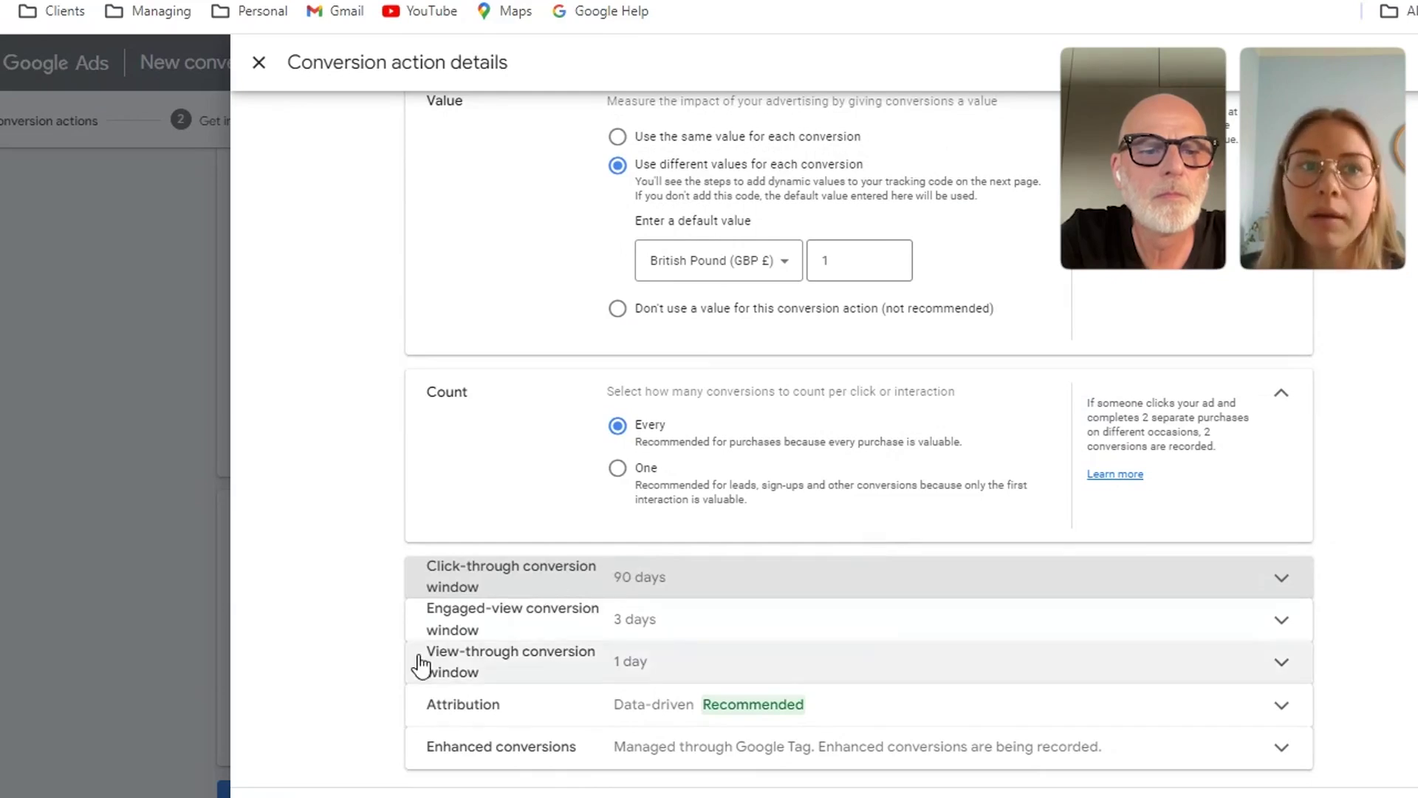
Confirm the details and save the 'Goggle Ads Purchase - May 24' conversion action.
{"action": "left_click", "coordinate": [309, 793]}
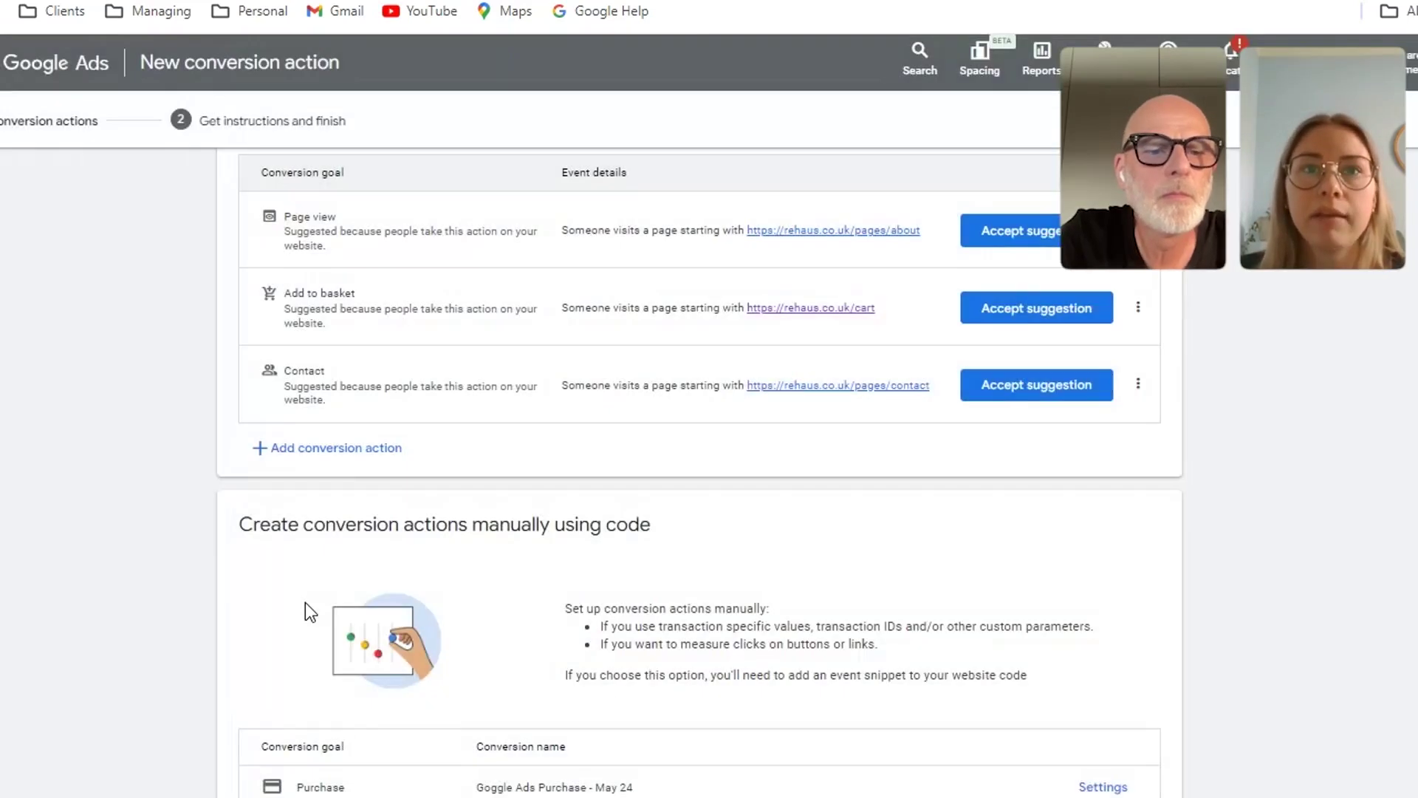
{"action": "scroll", "coordinate": [227, 588], "scroll_direction": "down", "scroll_amount": 1}
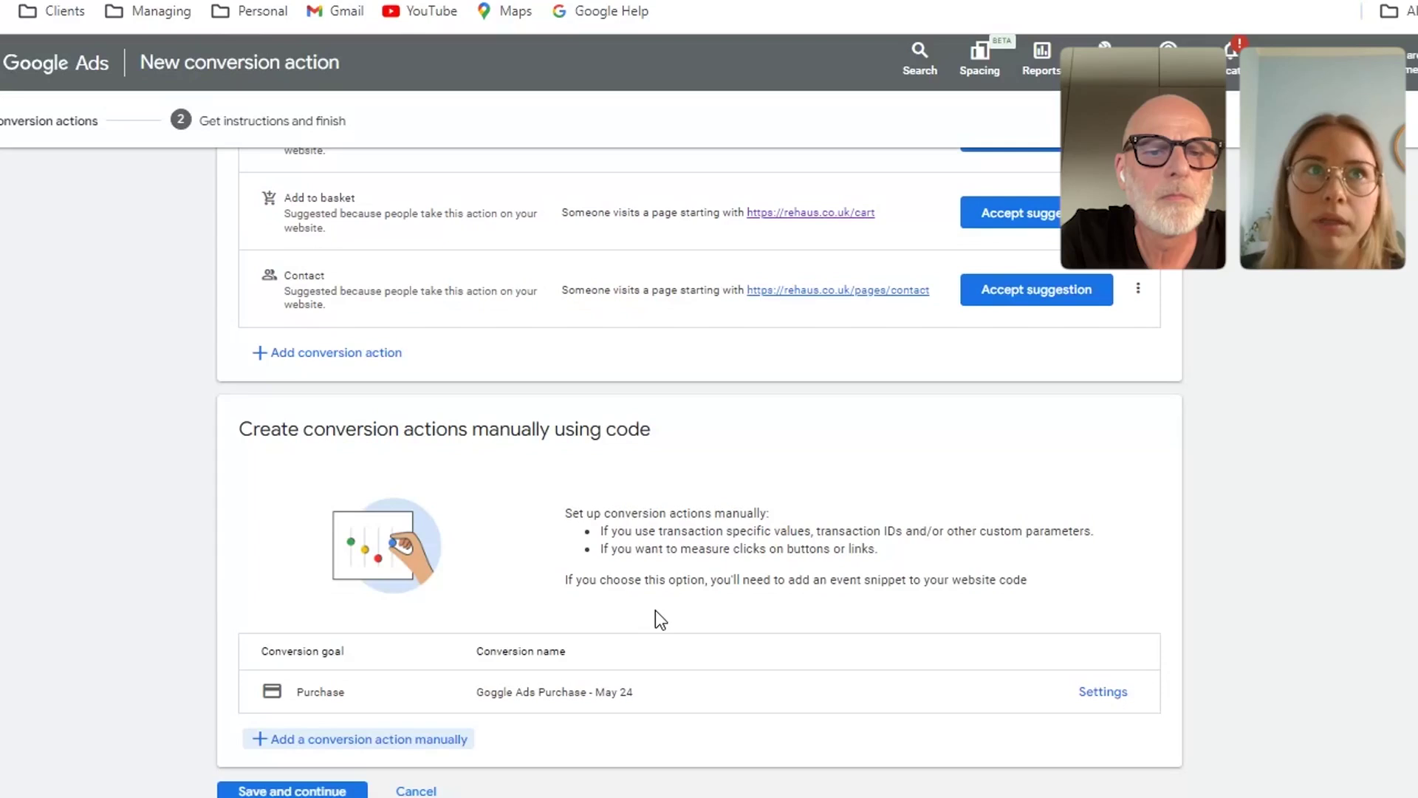
{"action": "left_click", "coordinate": [307, 791]}
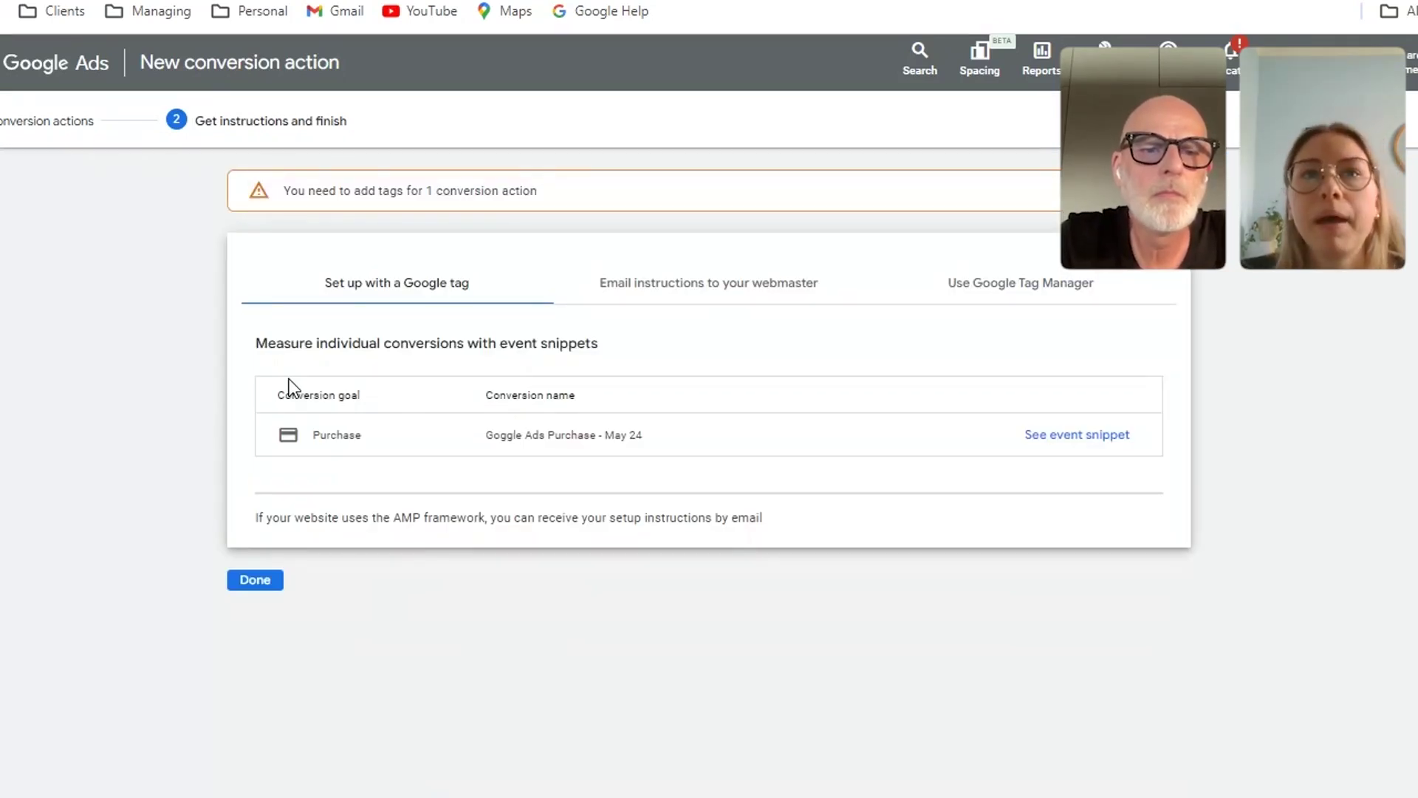
Copy the Page load event snippet for 'Goggle Ads Purchase - May 24', then close the snippet.
{"action": "left_click", "coordinate": [1071, 437]}
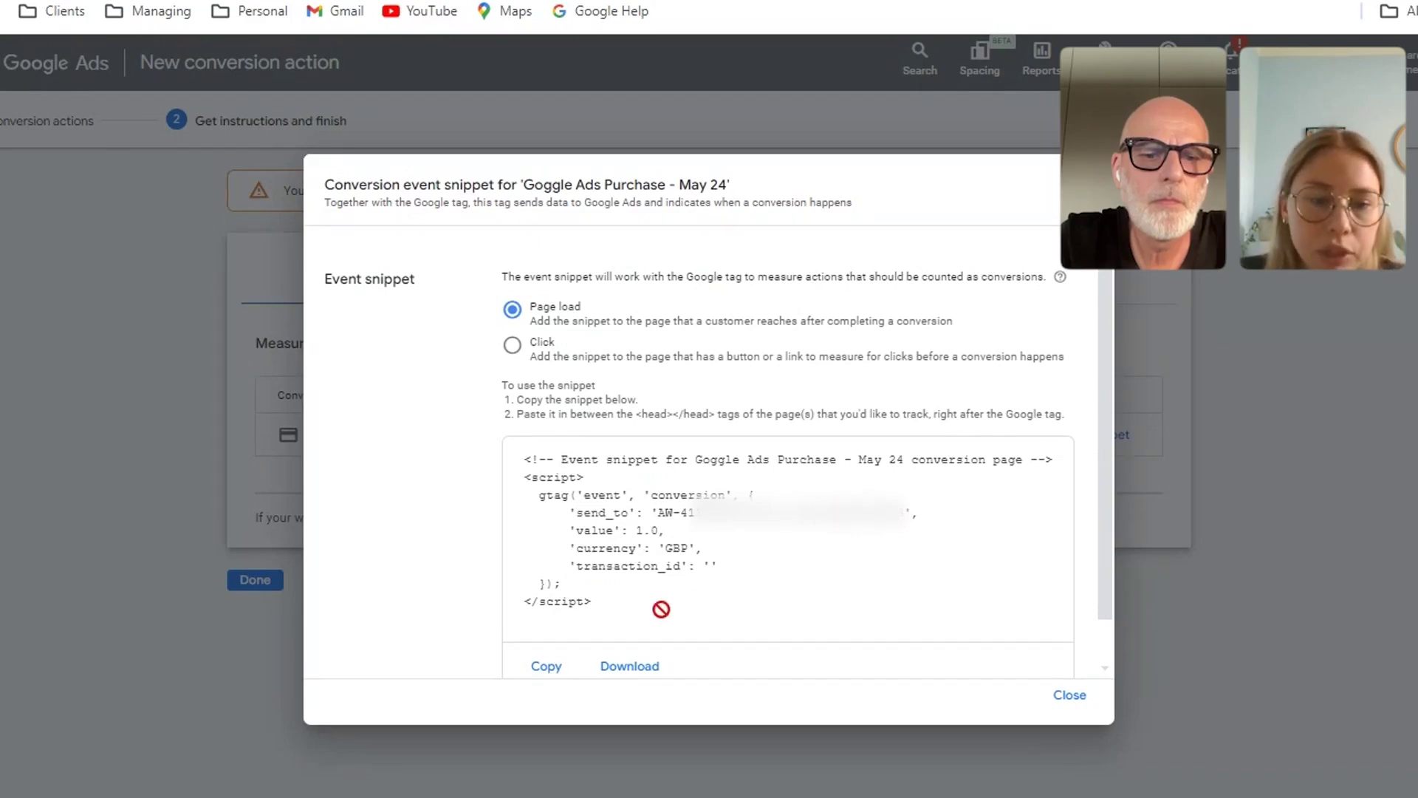
{"action": "left_click", "coordinate": [545, 675]}
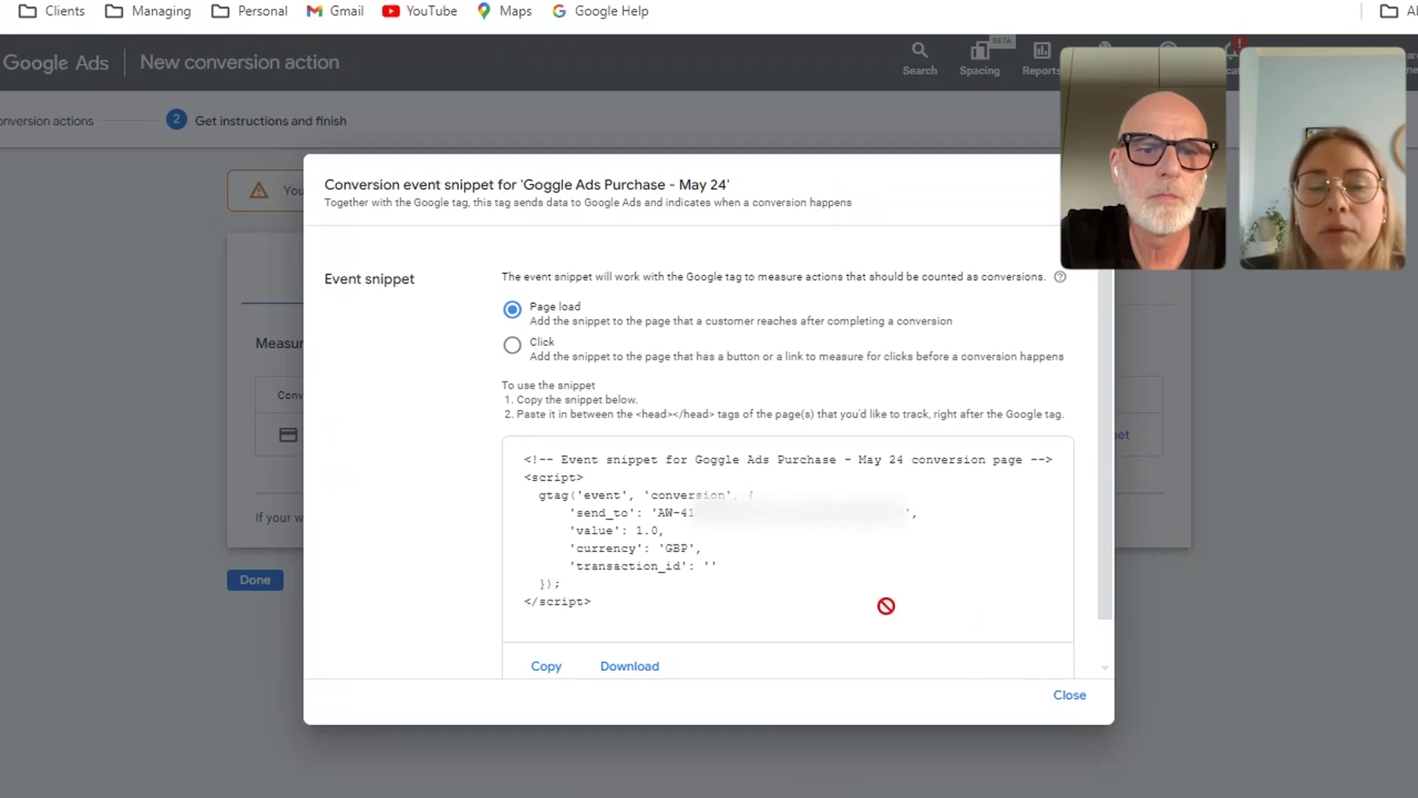
{"action": "left_click", "coordinate": [1064, 695]}
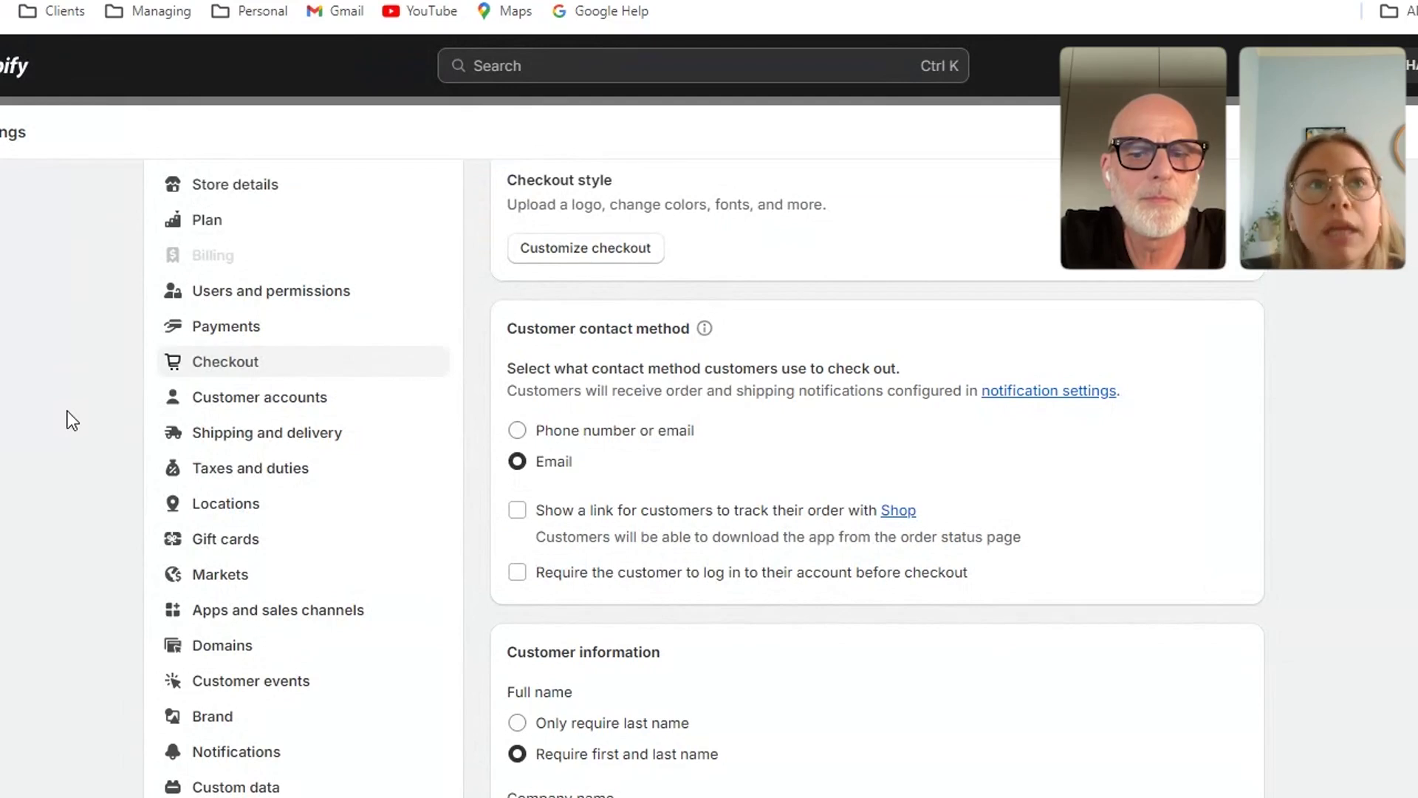
Scroll through Shopify's Checkout settings page and its settings sidebar.
{"action": "scroll", "coordinate": [68, 420], "scroll_direction": "up", "scroll_amount": 2}
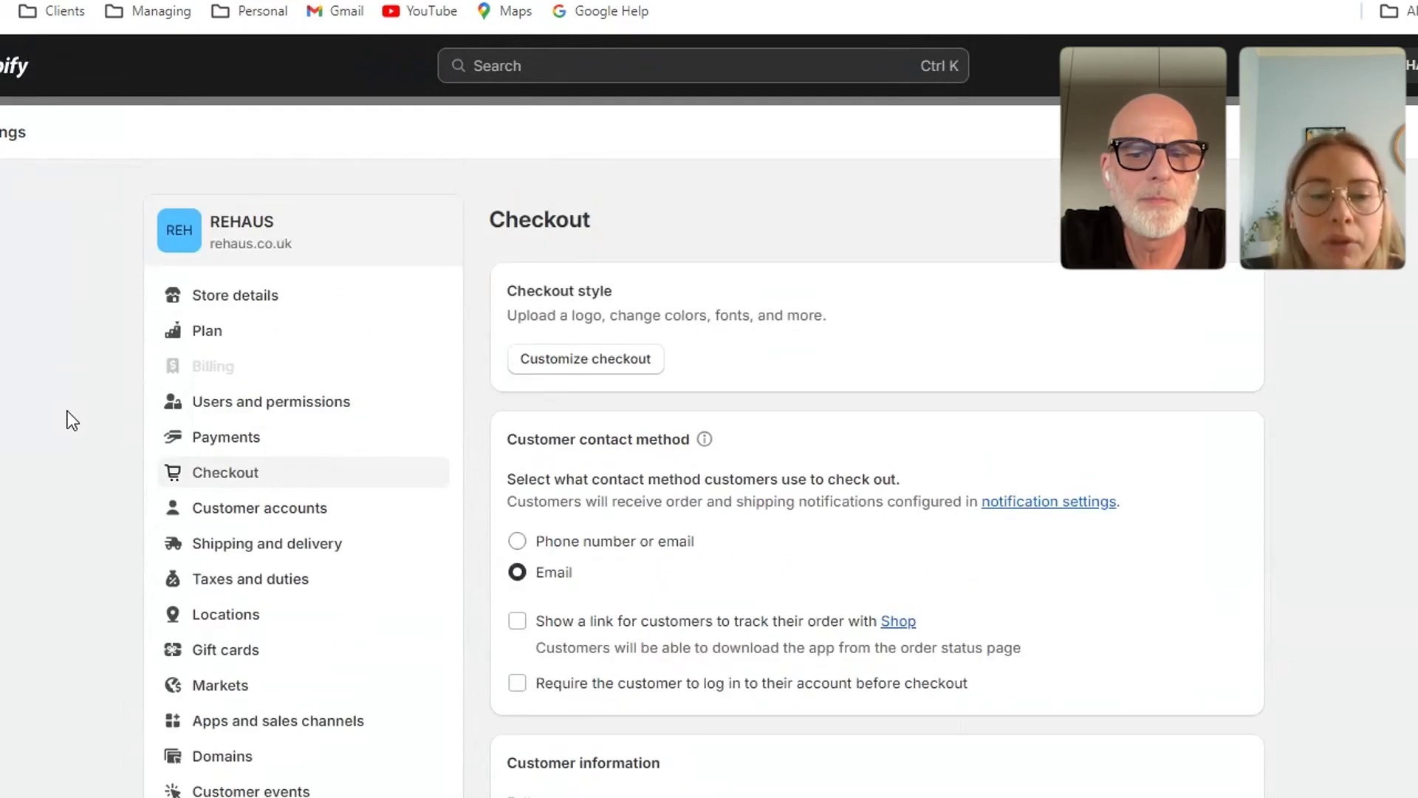
{"action": "scroll", "coordinate": [68, 414], "scroll_direction": "down", "scroll_amount": 2}
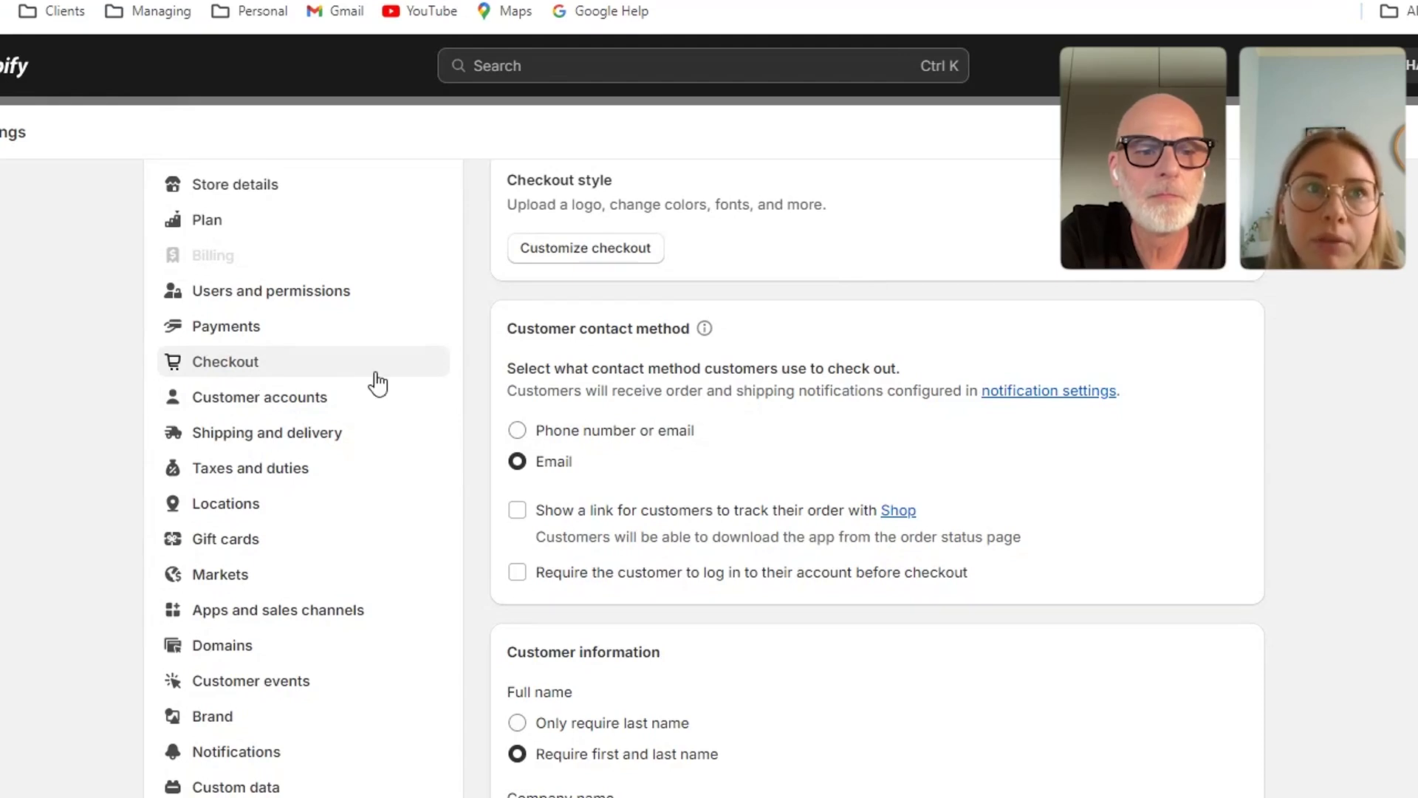
{"action": "scroll", "coordinate": [390, 379], "scroll_direction": "down", "scroll_amount": 1}
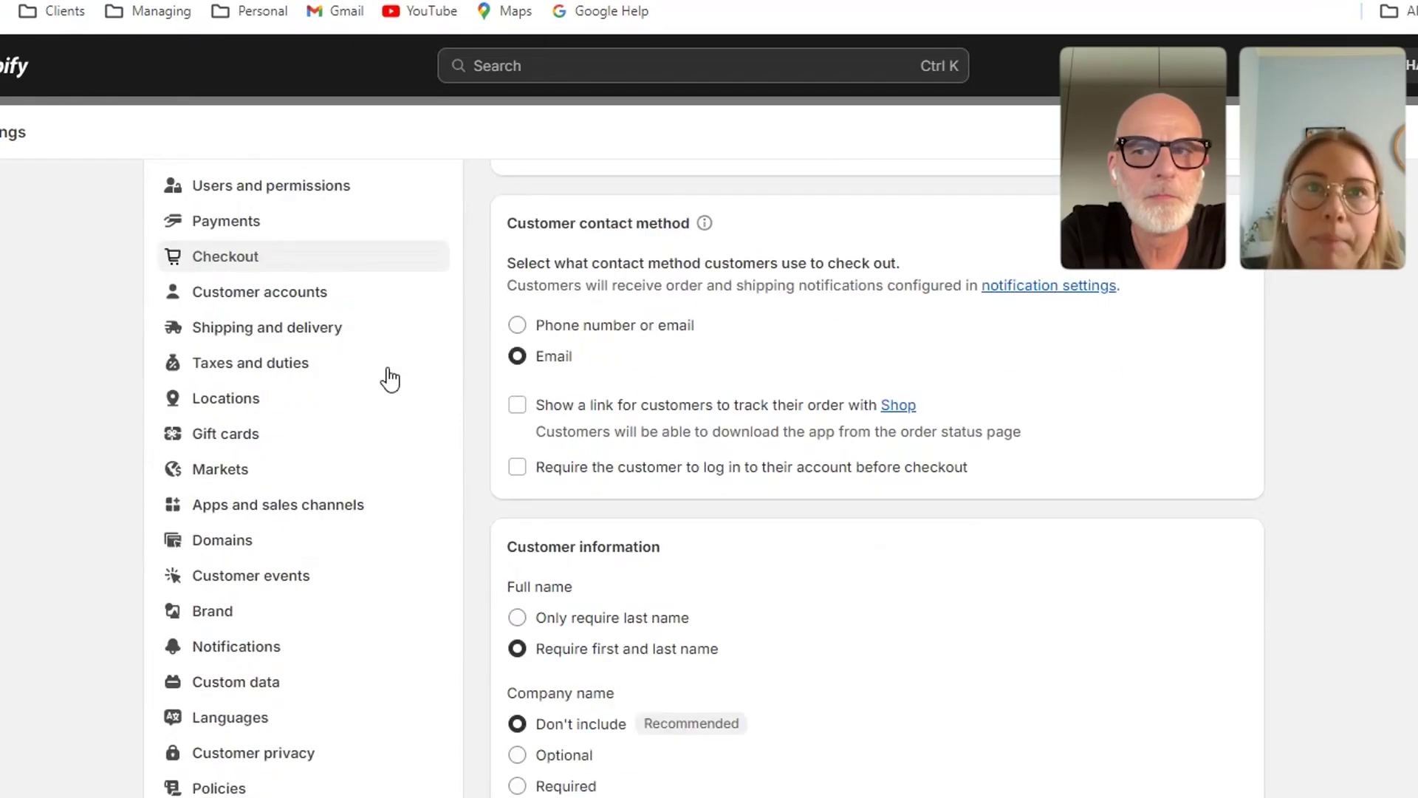
{"action": "scroll", "coordinate": [388, 379], "scroll_direction": "down", "scroll_amount": 1}
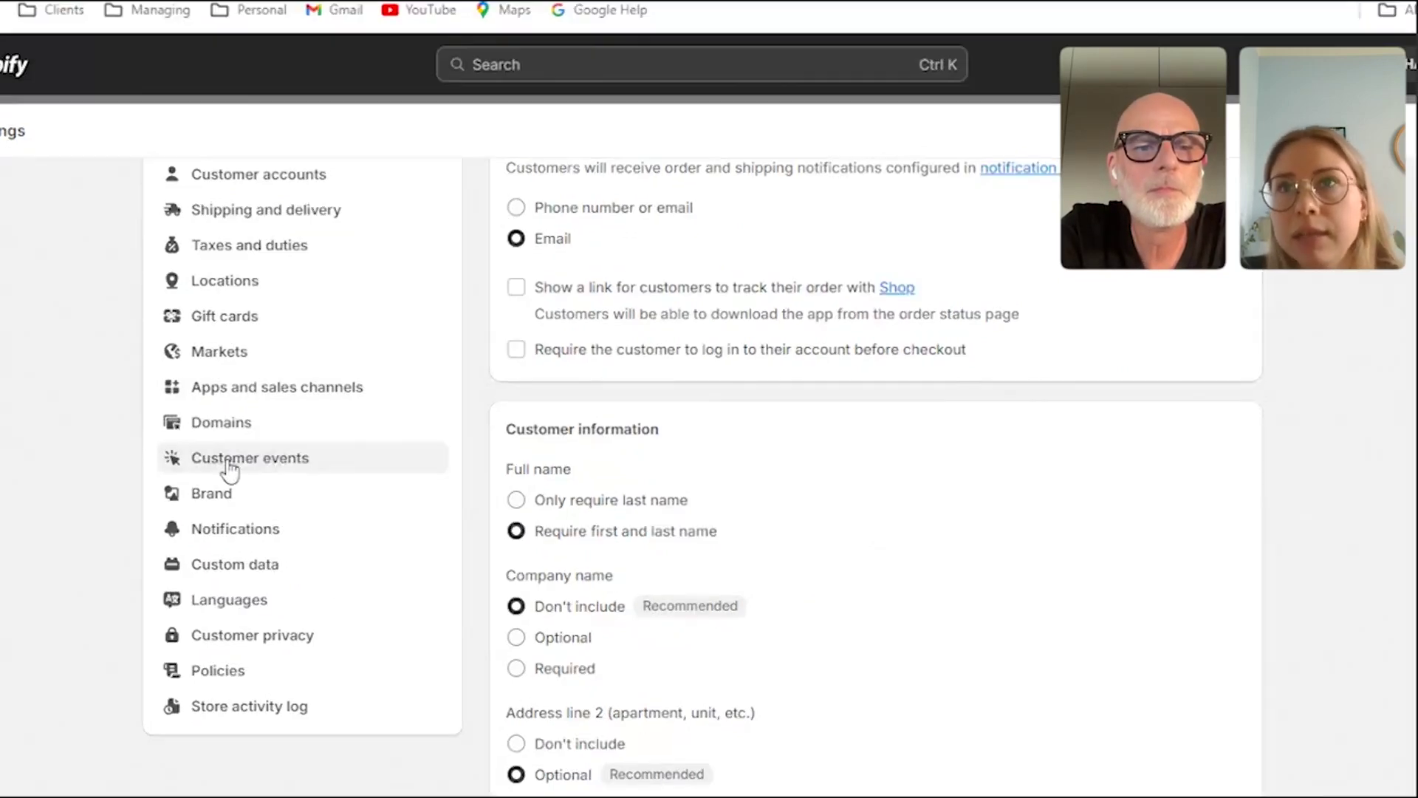
Add a custom pixel named 'Purchase - Google Ads' under Customer events.
{"action": "left_click", "coordinate": [231, 466]}
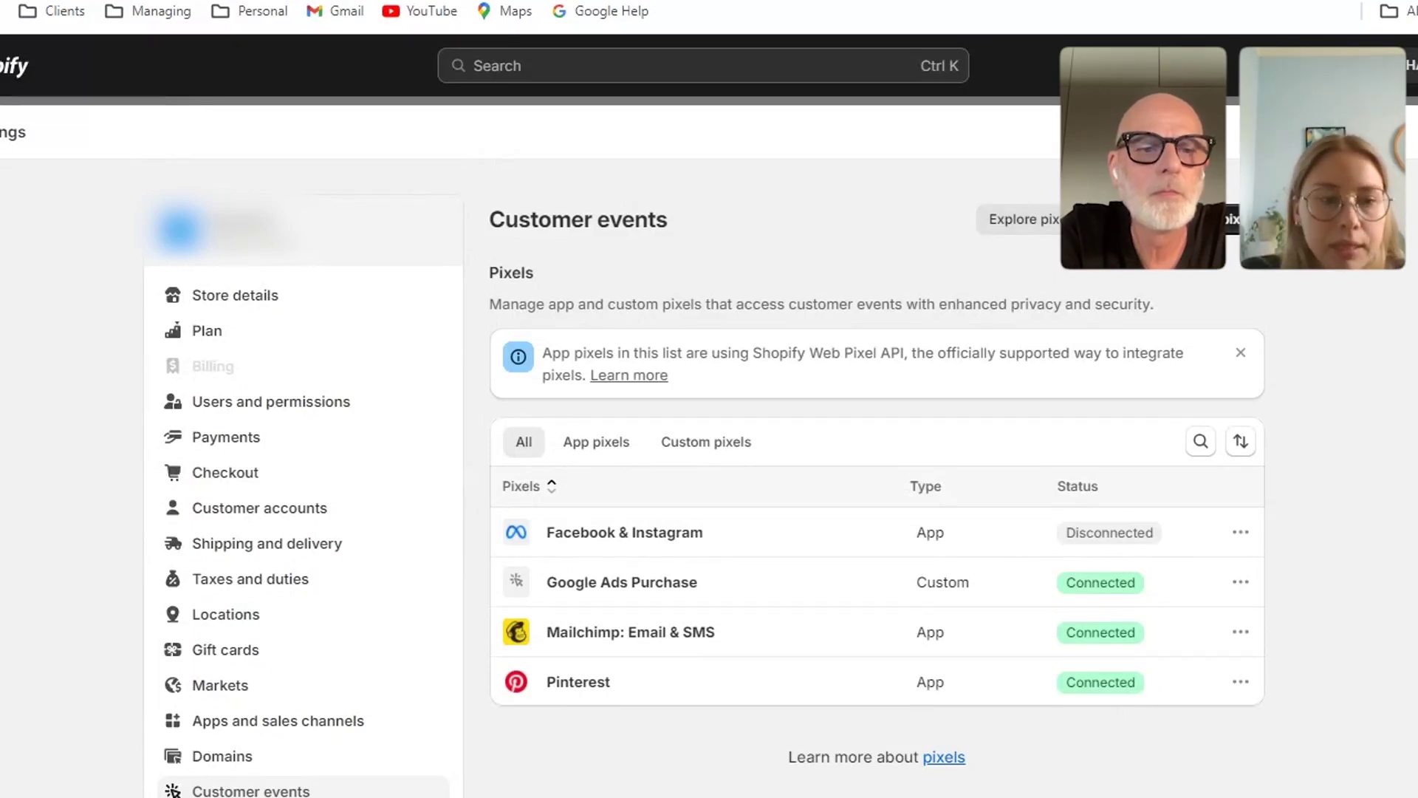
{"action": "left_click", "coordinate": [1190, 219]}
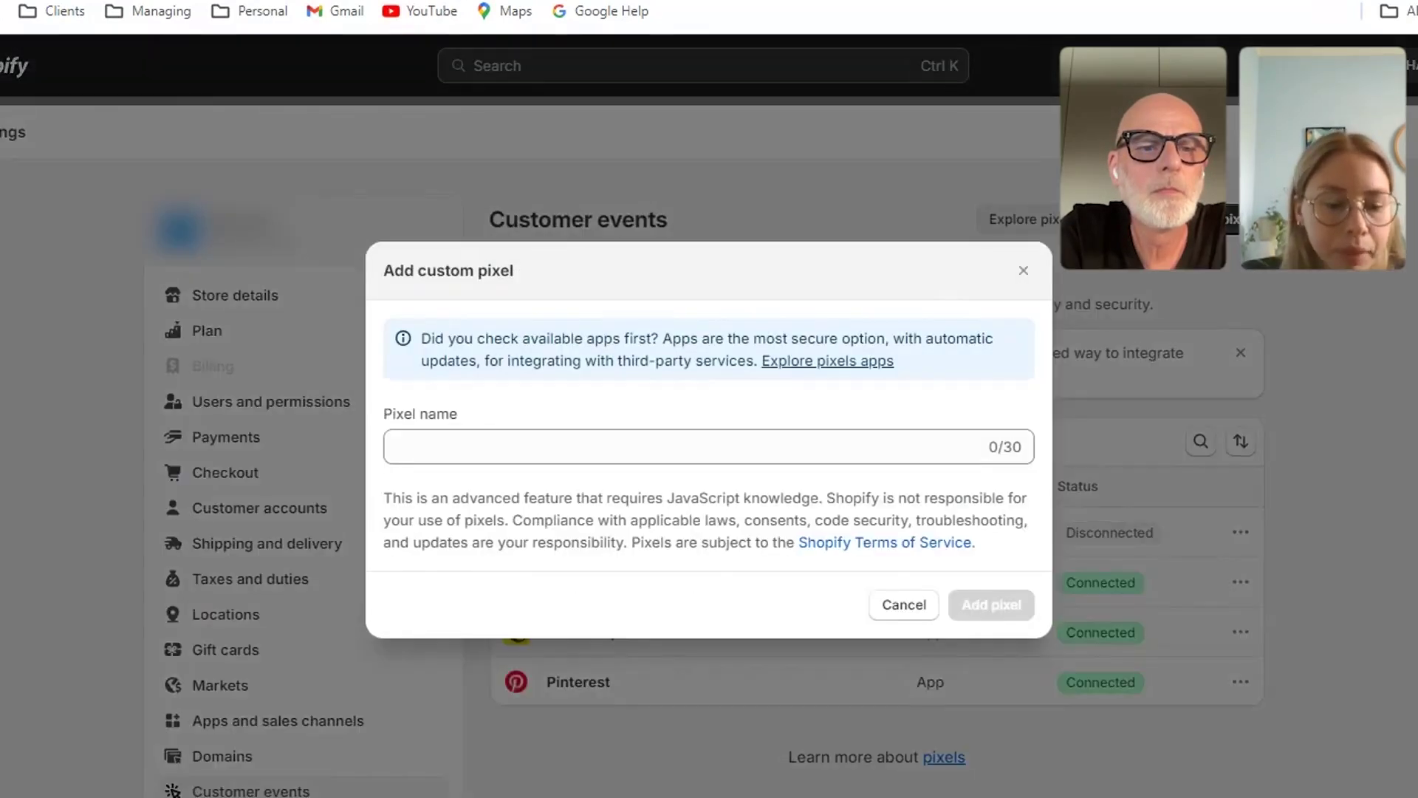
{"action": "left_click", "coordinate": [739, 439]}
{"action": "type", "text": "Purchase "}
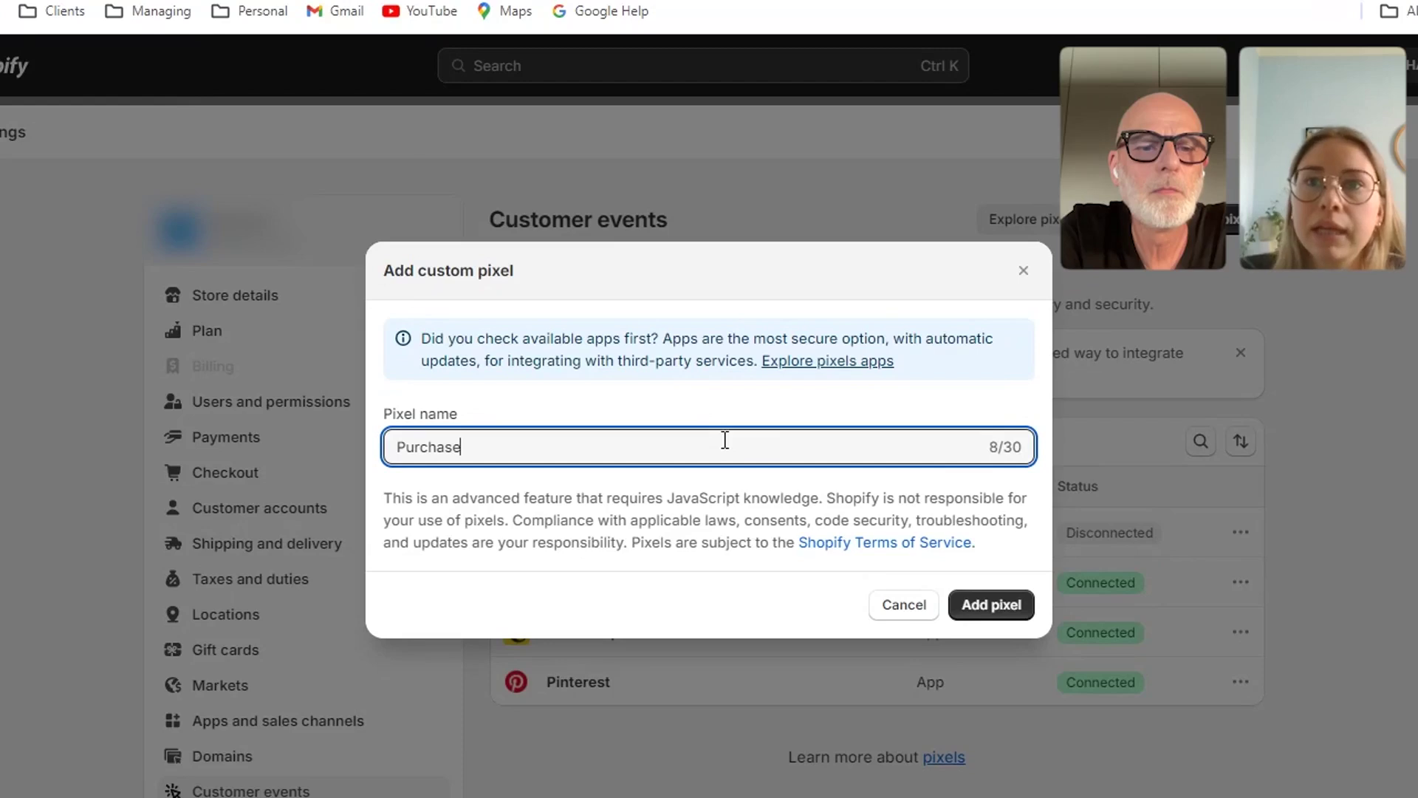
{"action": "type", "text": " - Google"}
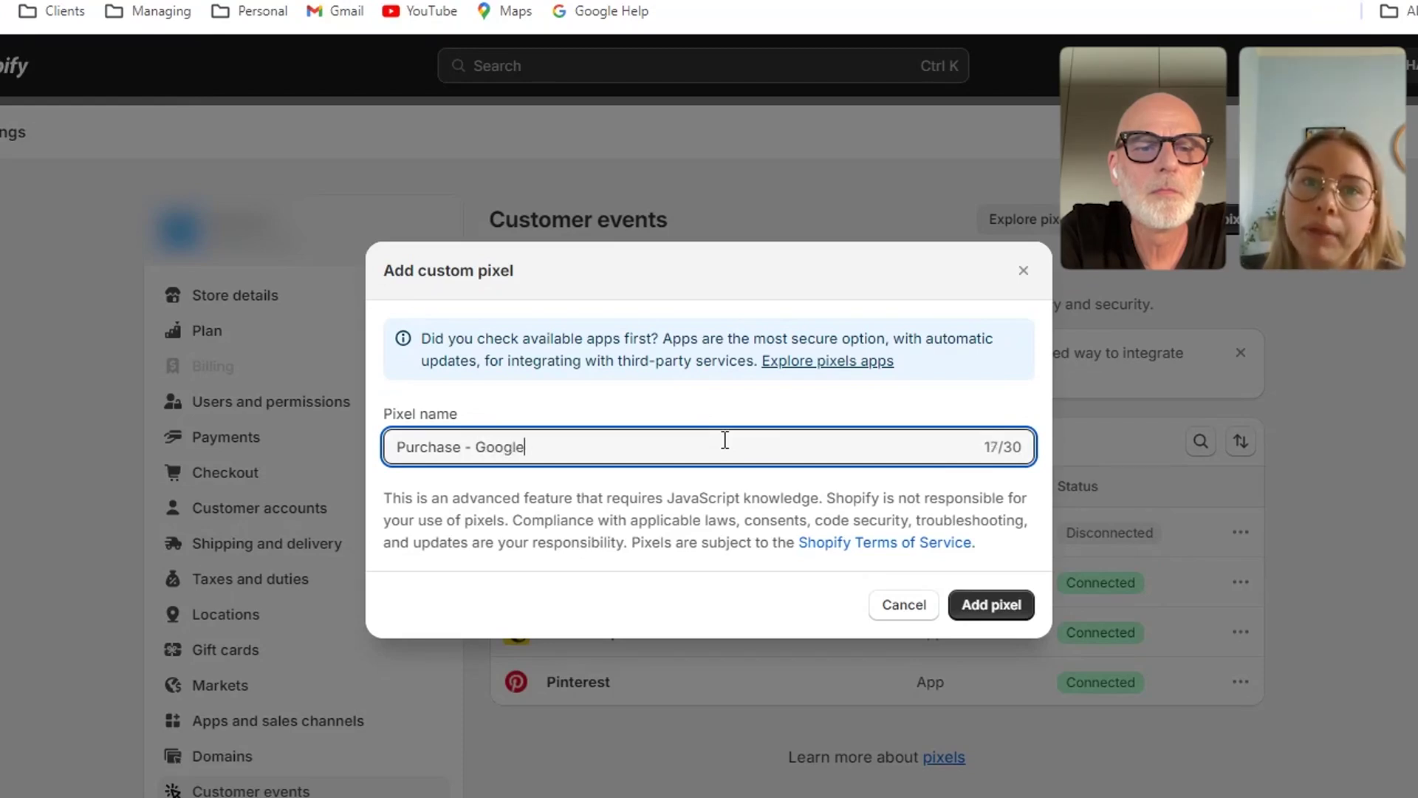
{"action": "type", "text": " Ads"}
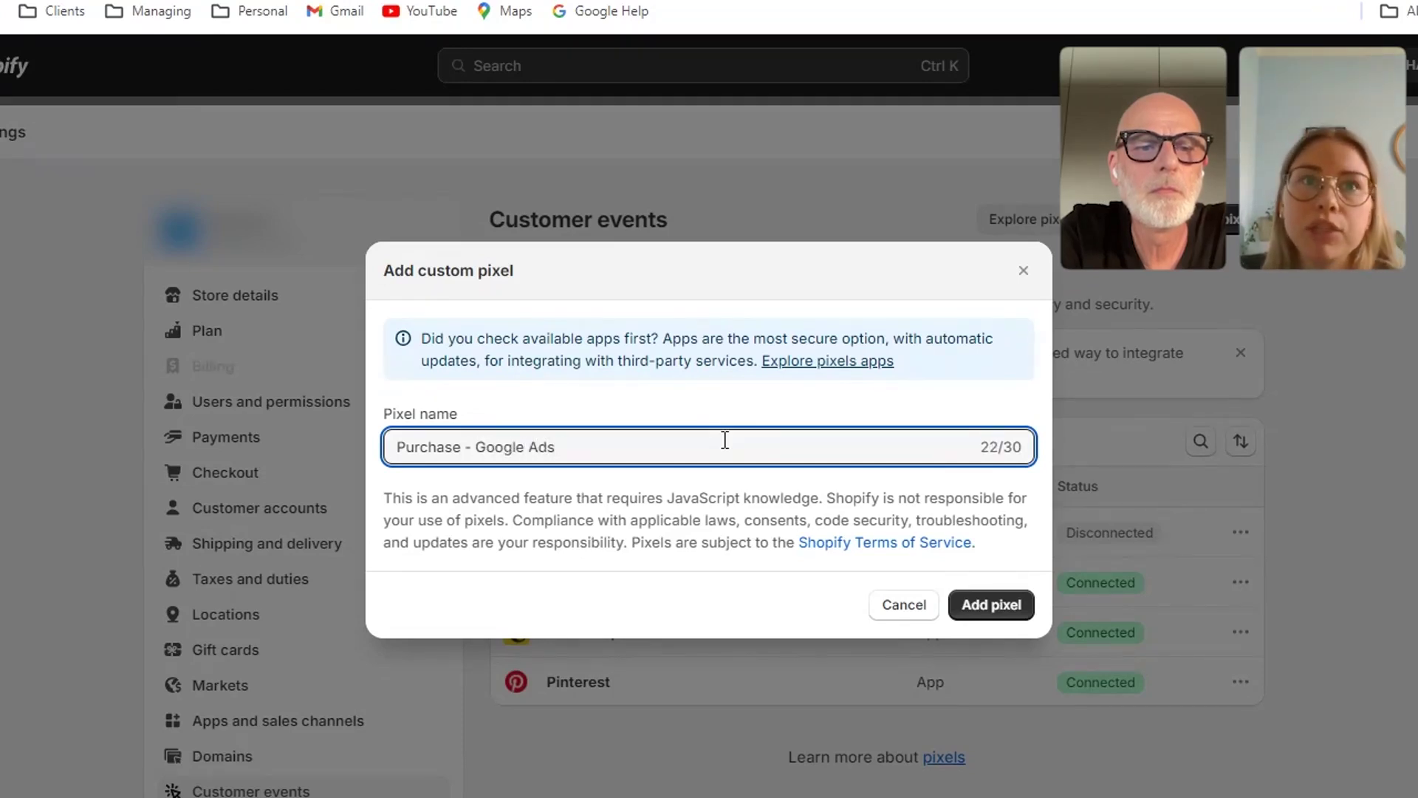
{"action": "left_click", "coordinate": [1000, 602]}
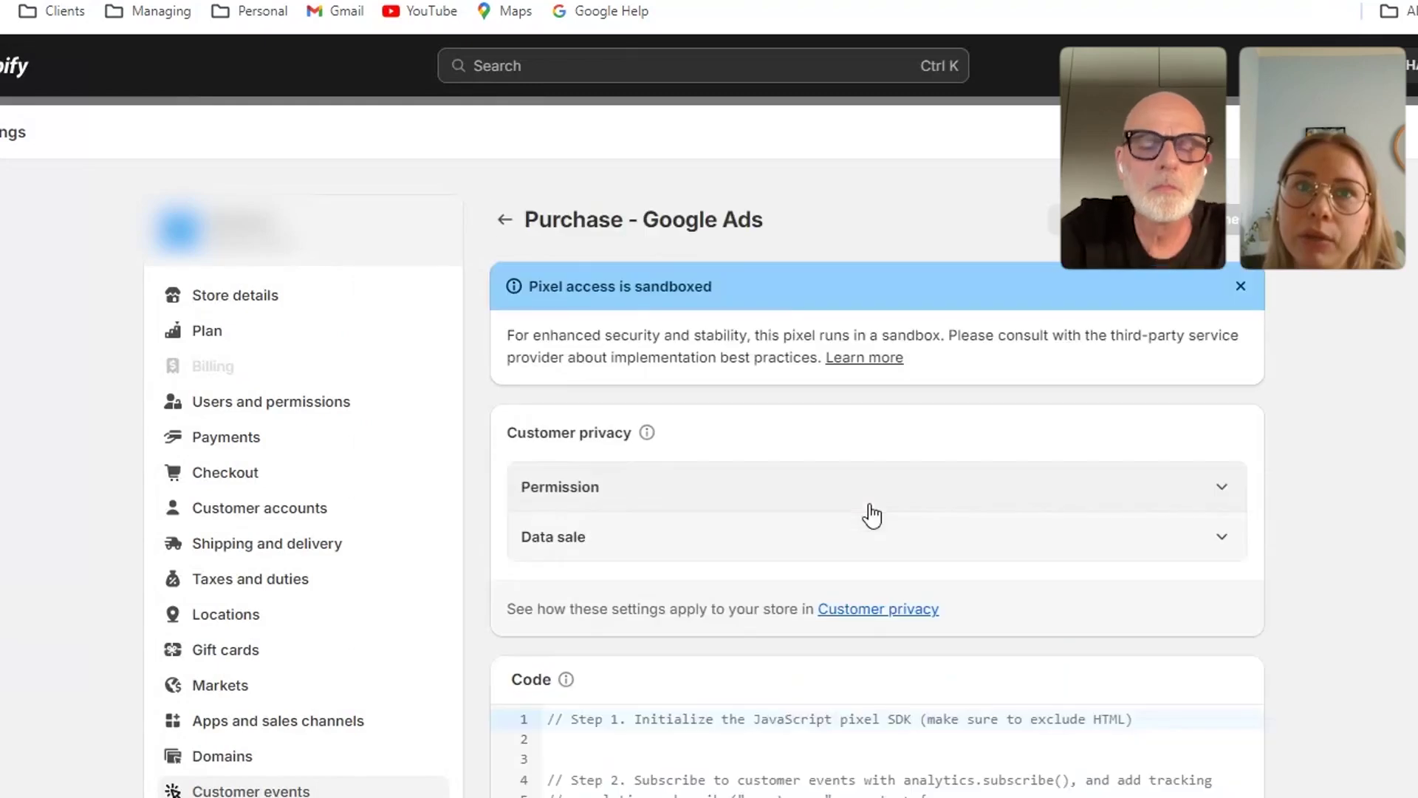
Overwrite the pixel's template code with the copied gtag enhanced-conversion purchase code.
{"action": "scroll", "coordinate": [659, 431], "scroll_direction": "down", "scroll_amount": 3}
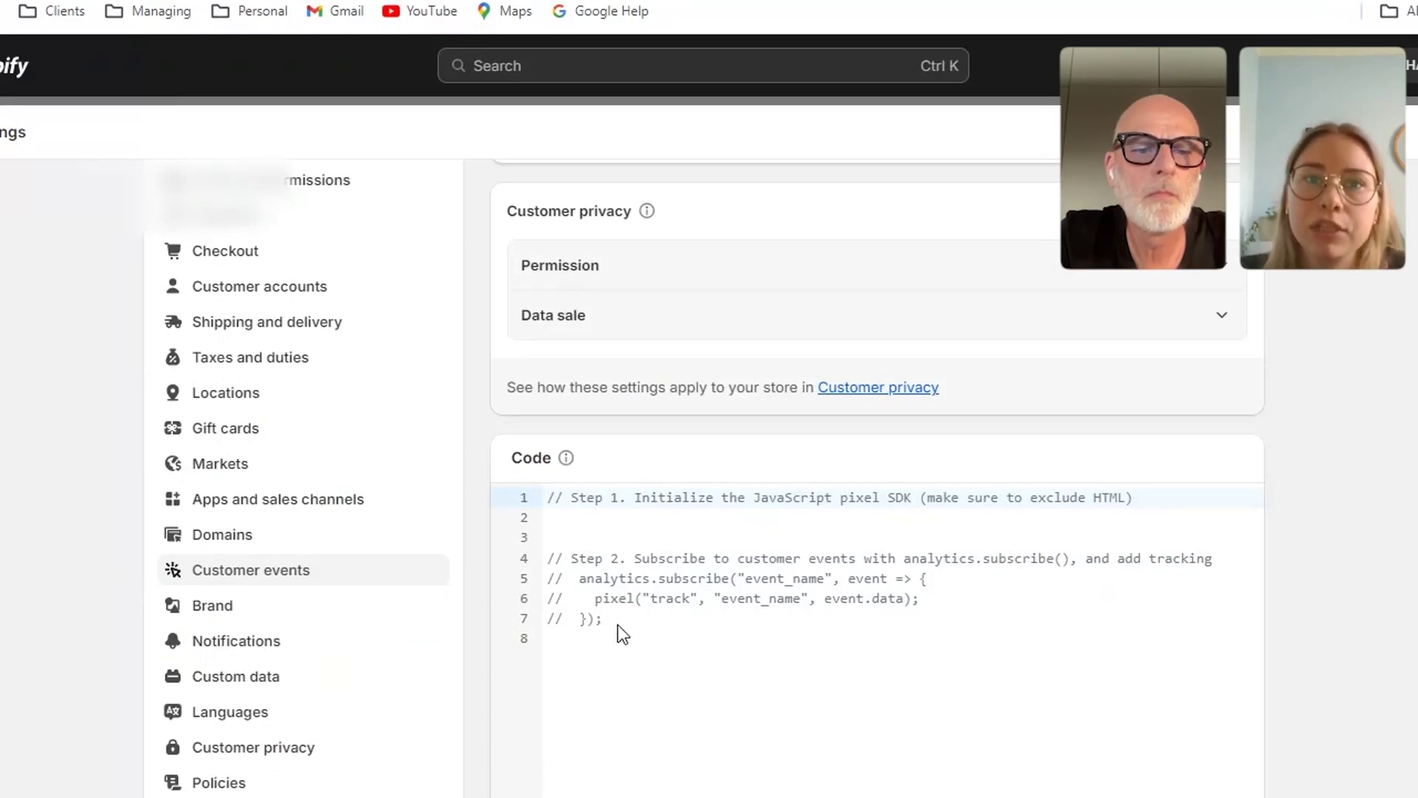
{"action": "left_click", "coordinate": [582, 640]}
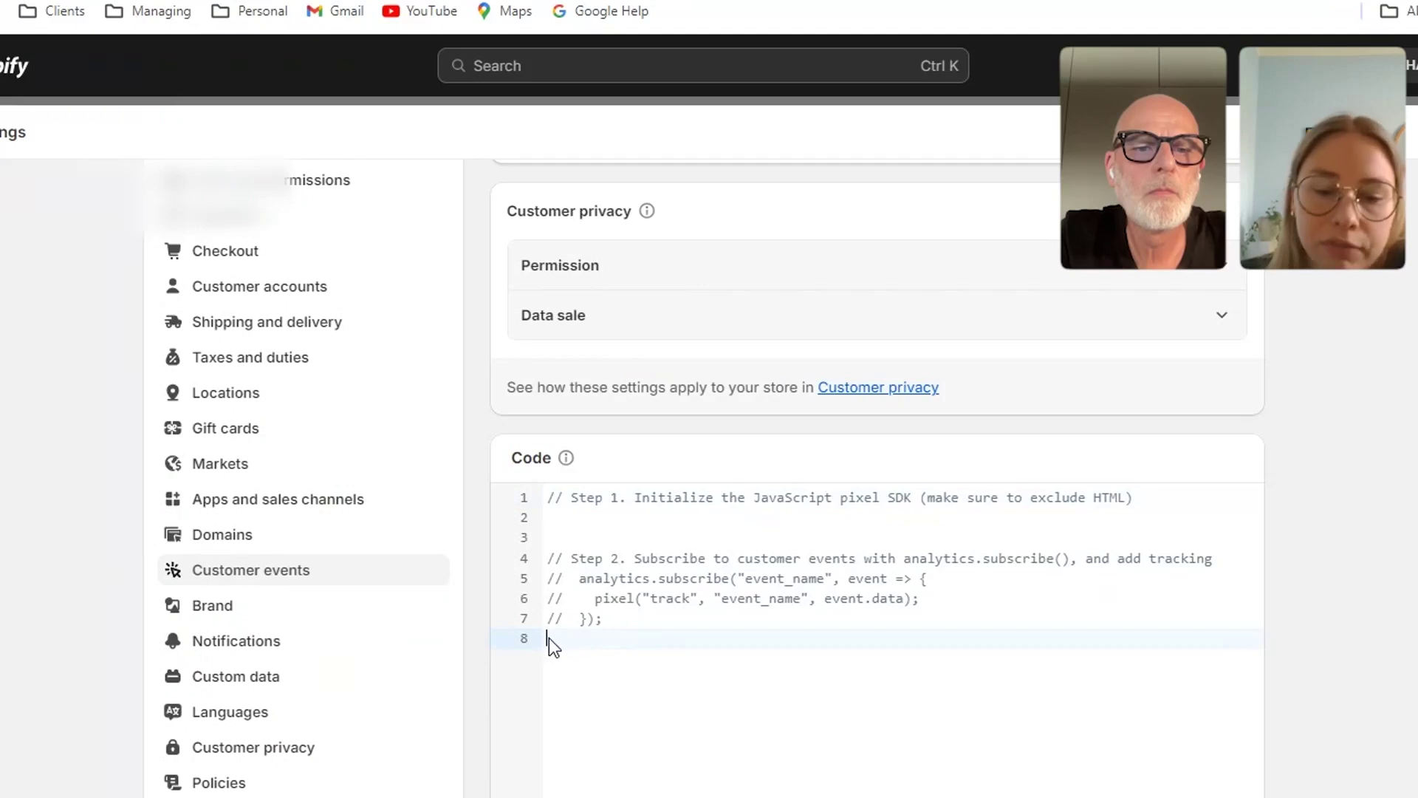
{"action": "left_click_drag", "start_coordinate": [553, 640], "coordinate": [536, 490]}
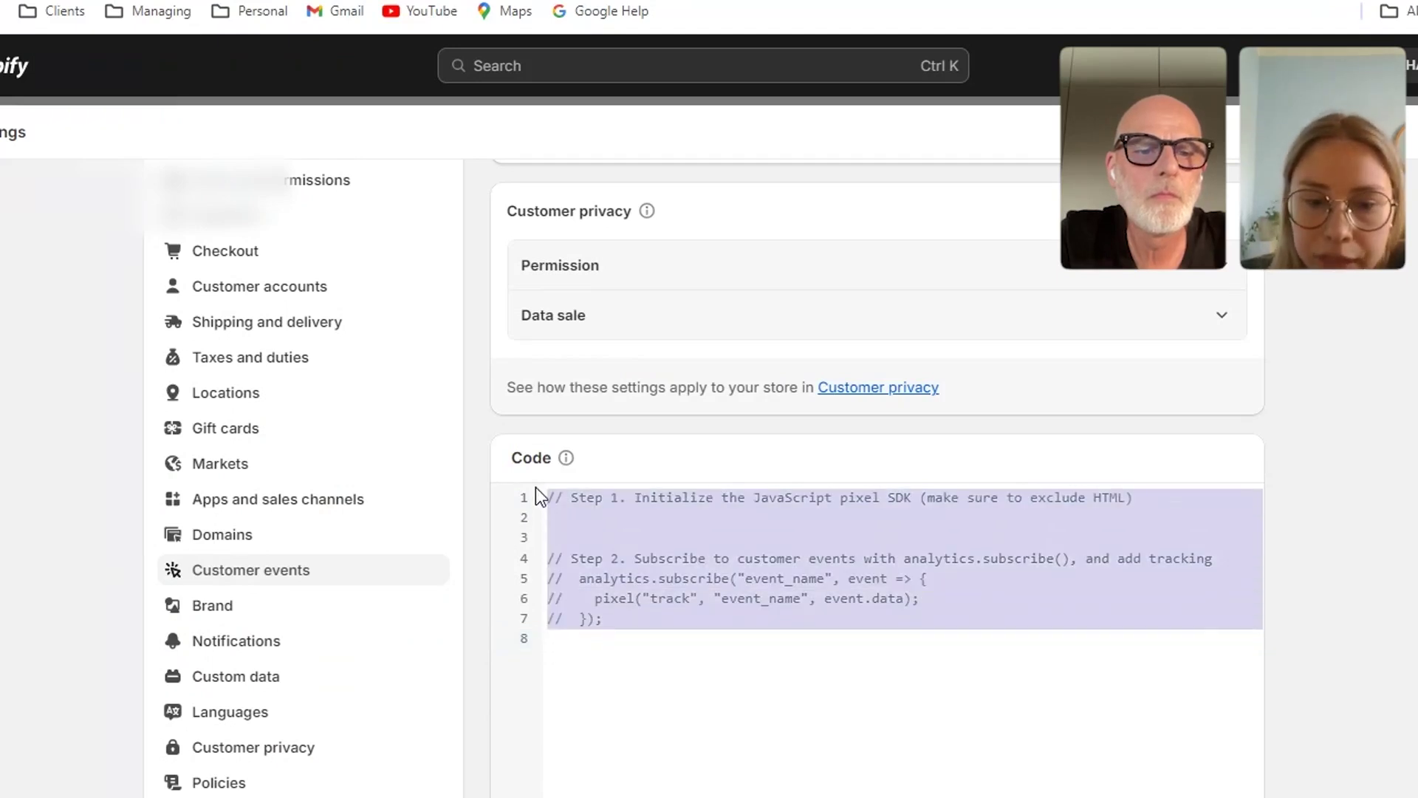
{"action": "key", "text": "ctrl+v"}
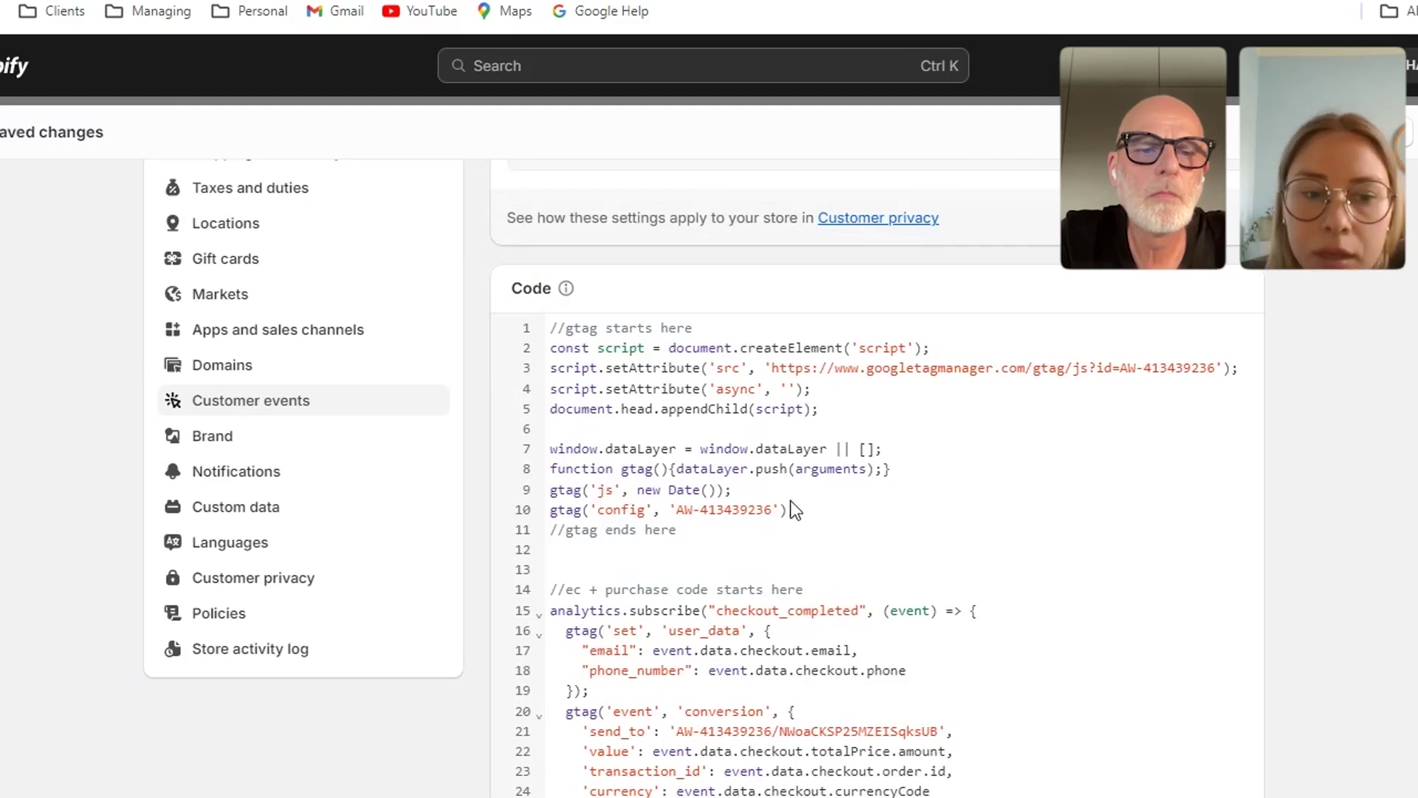
Compare the AW conversion IDs on lines 10 and 21 of the Shopify pixel code.
{"action": "left_click_drag", "start_coordinate": [773, 511], "coordinate": [675, 512]}
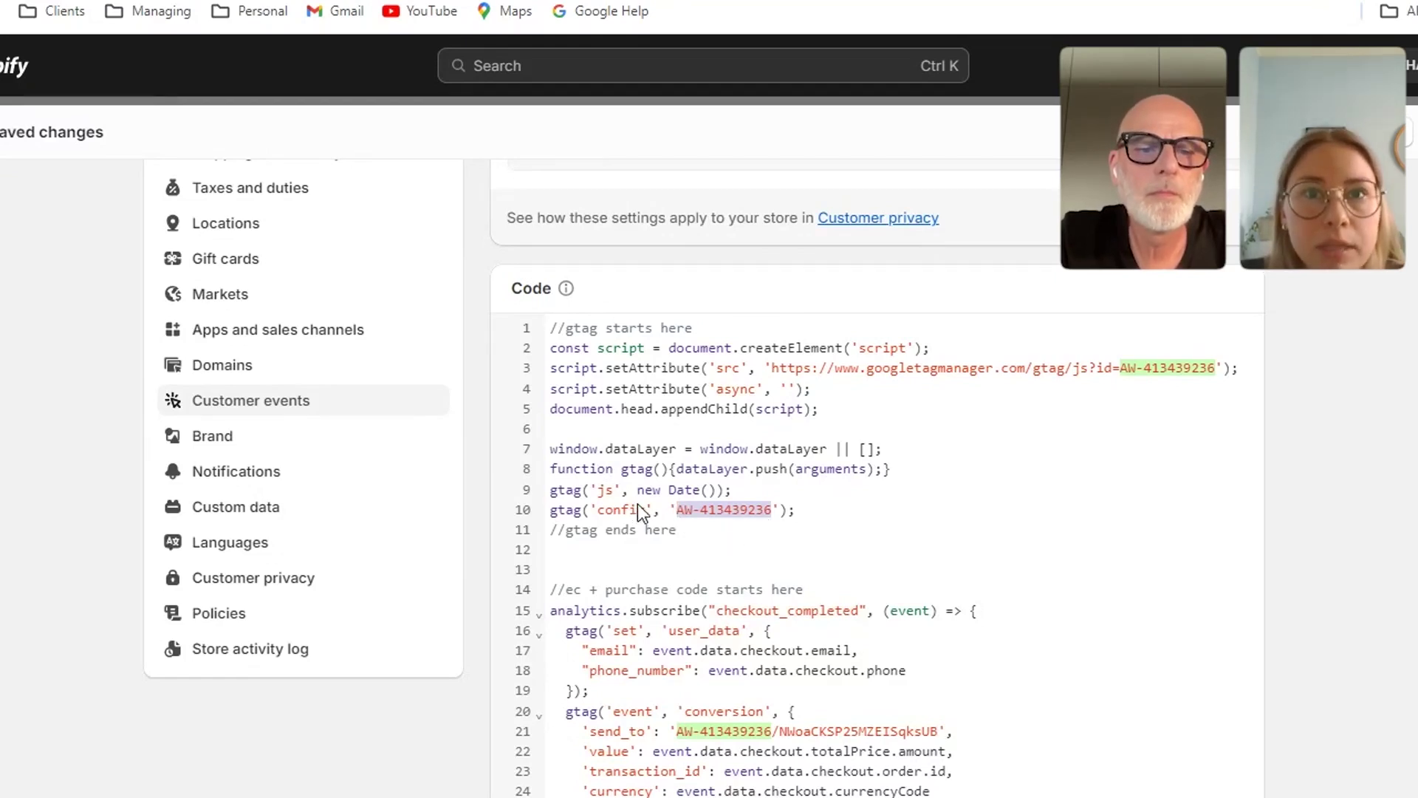
{"action": "scroll", "coordinate": [730, 503], "scroll_direction": "down", "scroll_amount": 2}
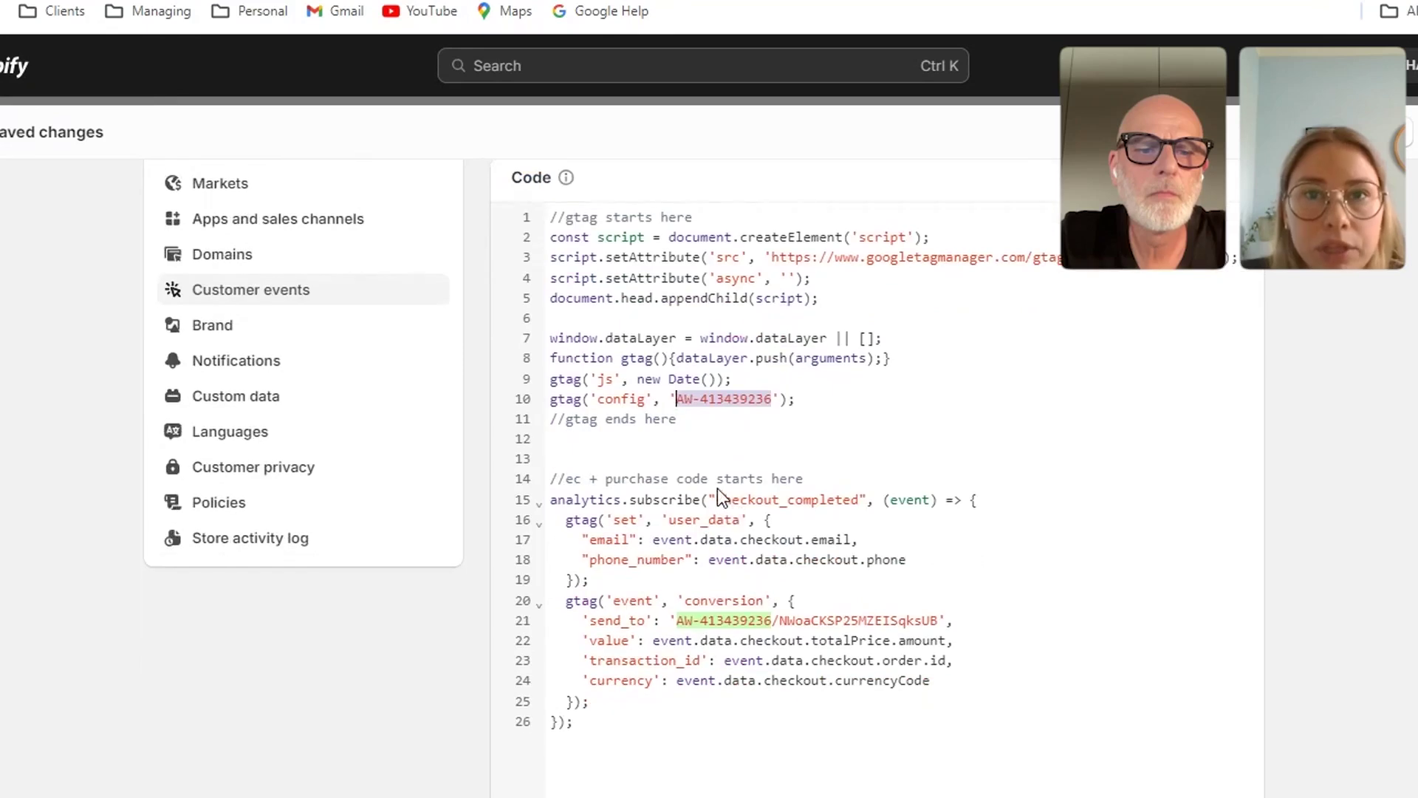
{"action": "left_click", "coordinate": [681, 619]}
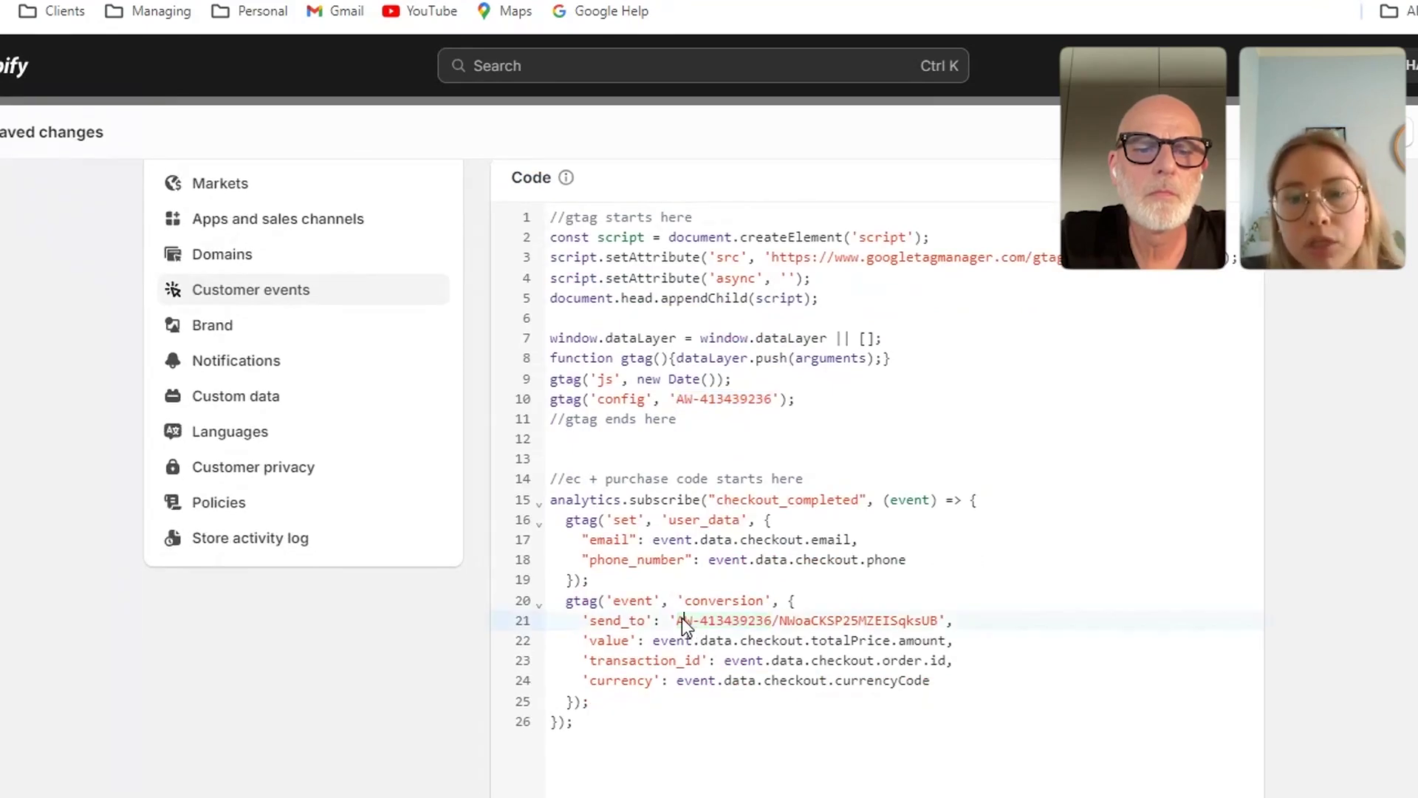
{"action": "left_click_drag", "start_coordinate": [677, 621], "coordinate": [938, 622]}
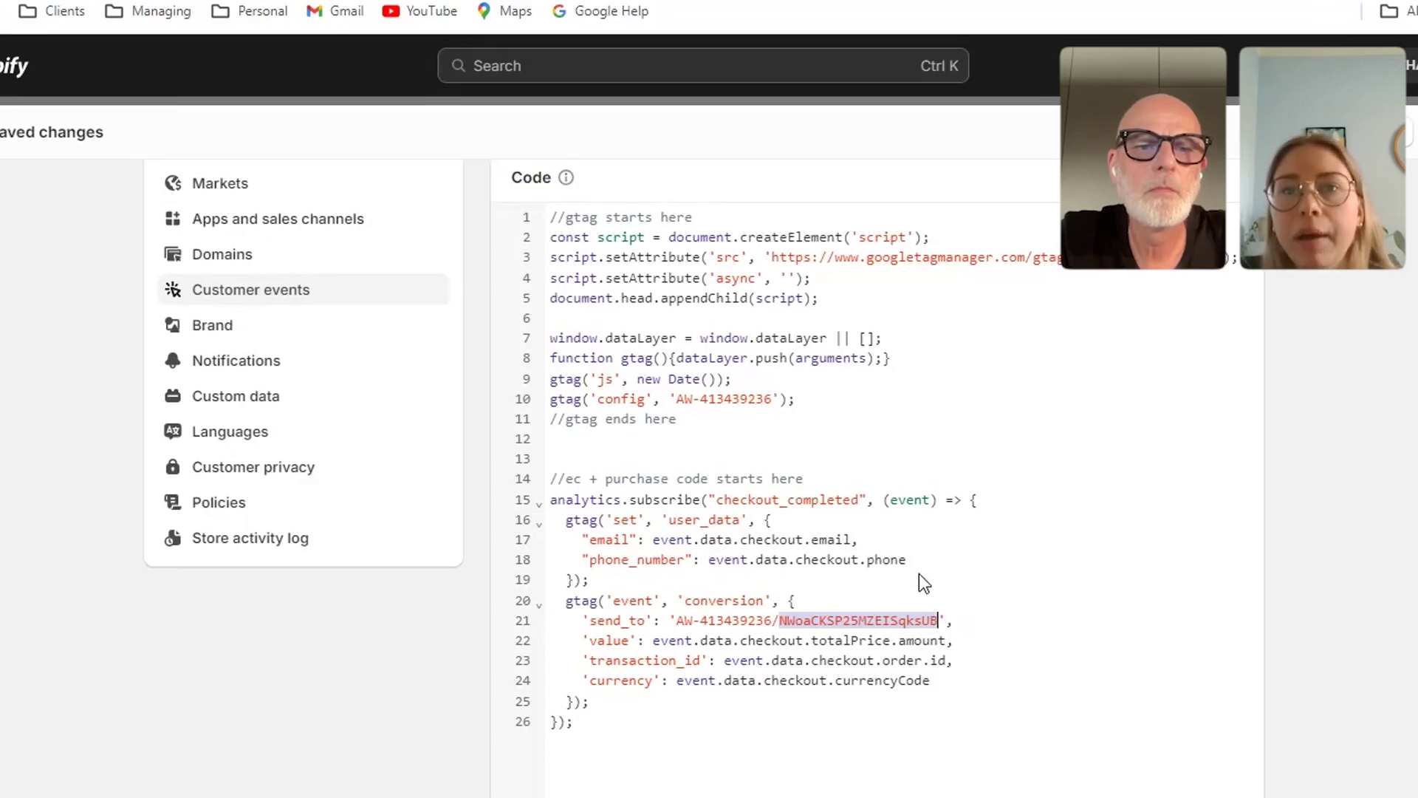
Scroll down to the Connect button, then return to the Google Ads conversion setup page.
{"action": "scroll", "coordinate": [1008, 607], "scroll_direction": "down", "scroll_amount": 2}
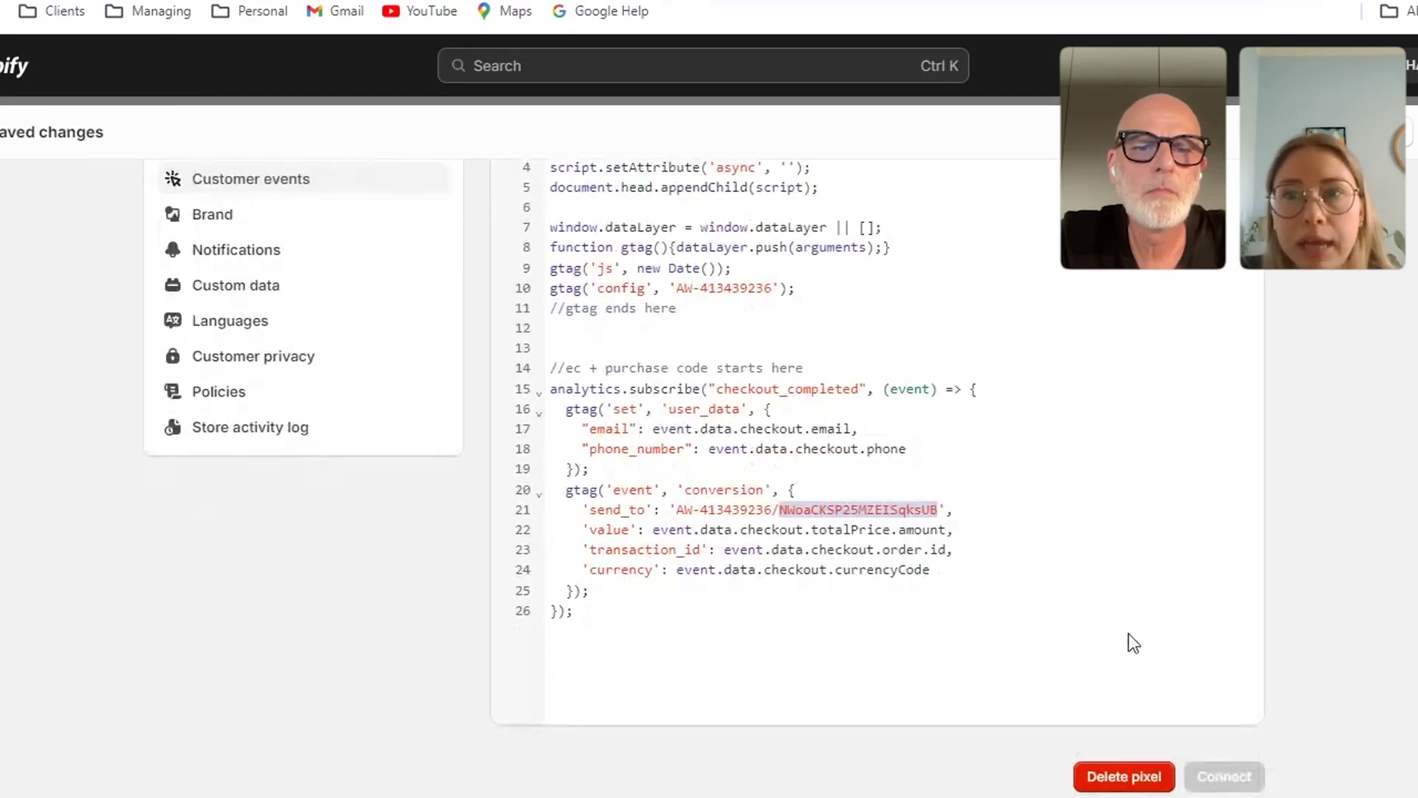
{"action": "scroll", "coordinate": [1133, 643], "scroll_direction": "up", "scroll_amount": 3}
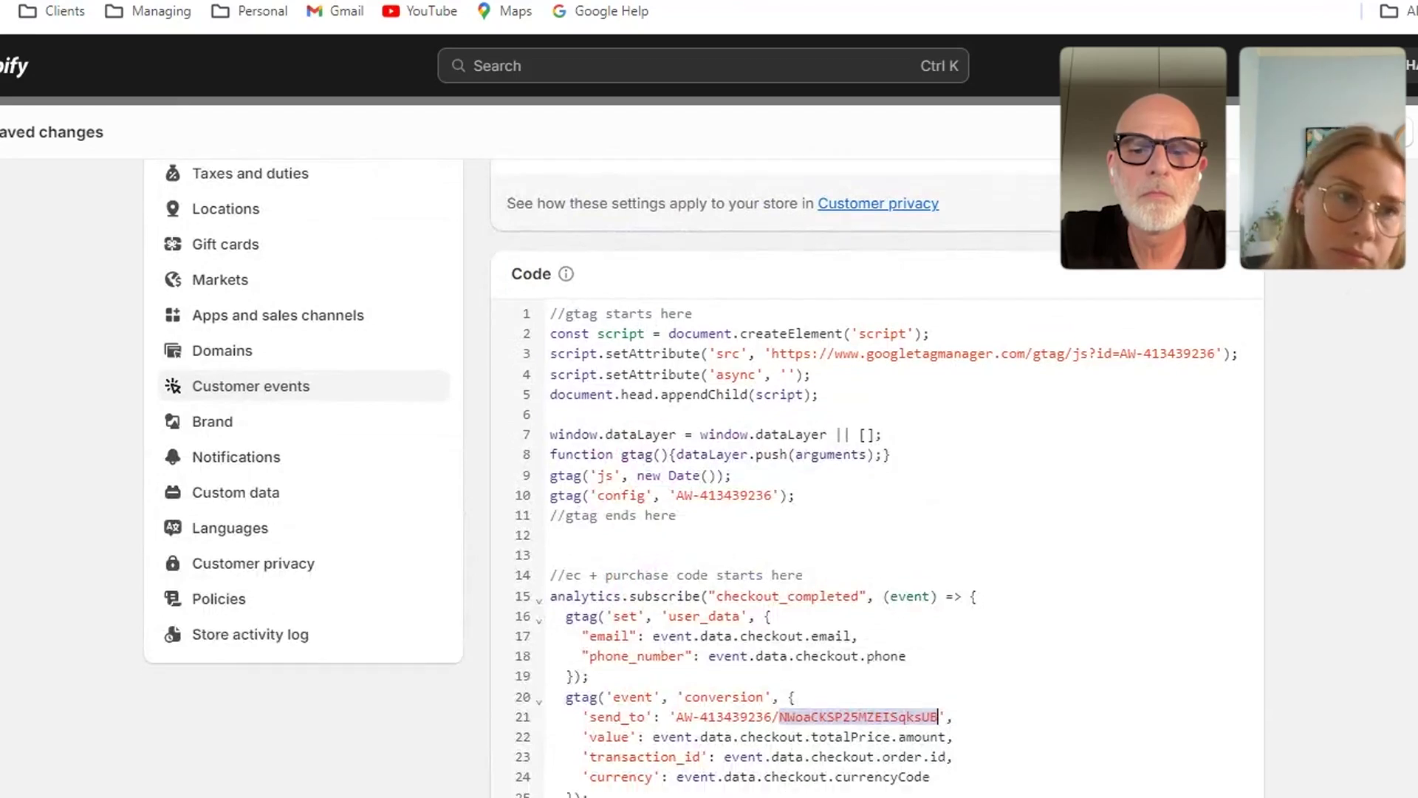
{"action": "scroll", "coordinate": [1251, 679], "scroll_direction": "down", "scroll_amount": 4}
{"action": "mouse_move", "coordinate": [1249, 668]}
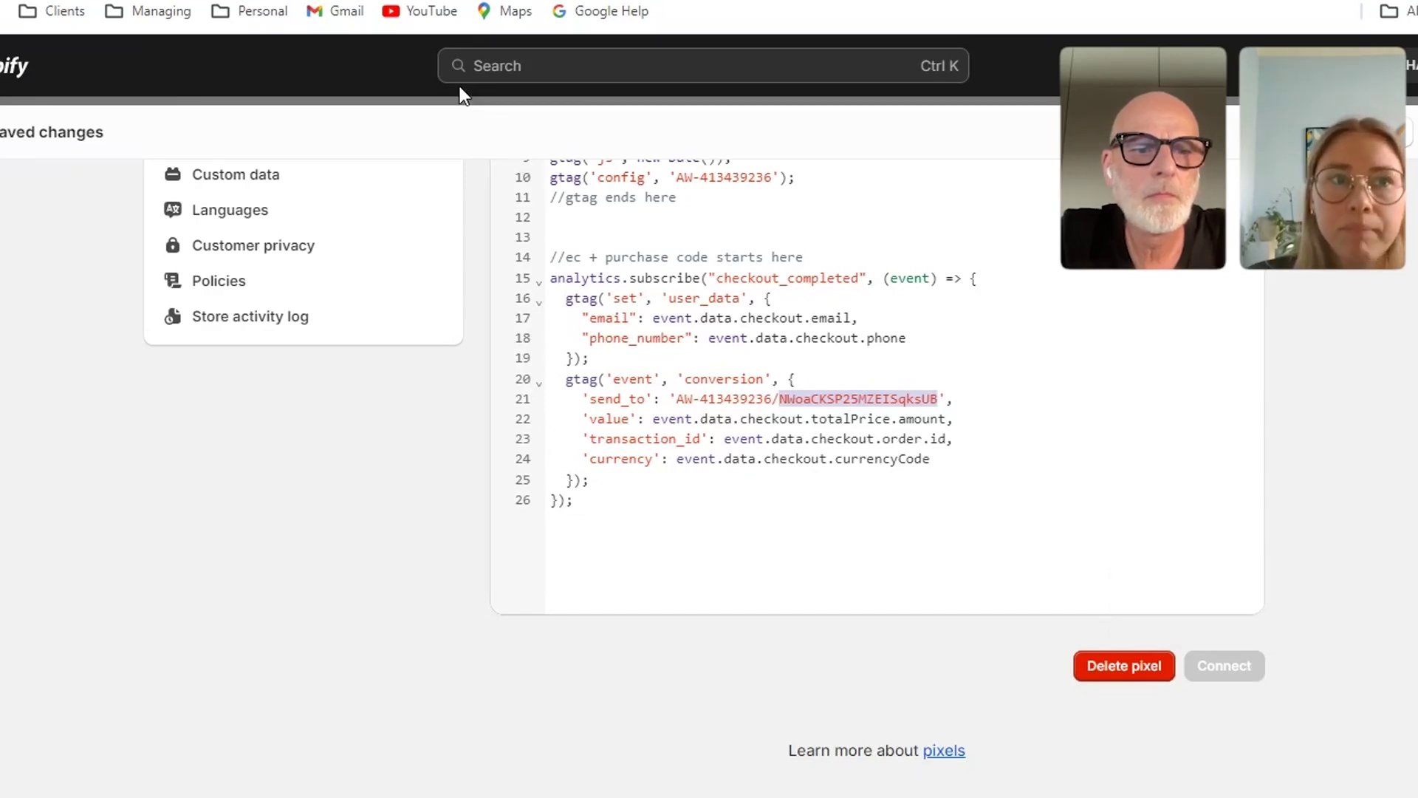
{"action": "key", "text": "ctrl+Tab"}
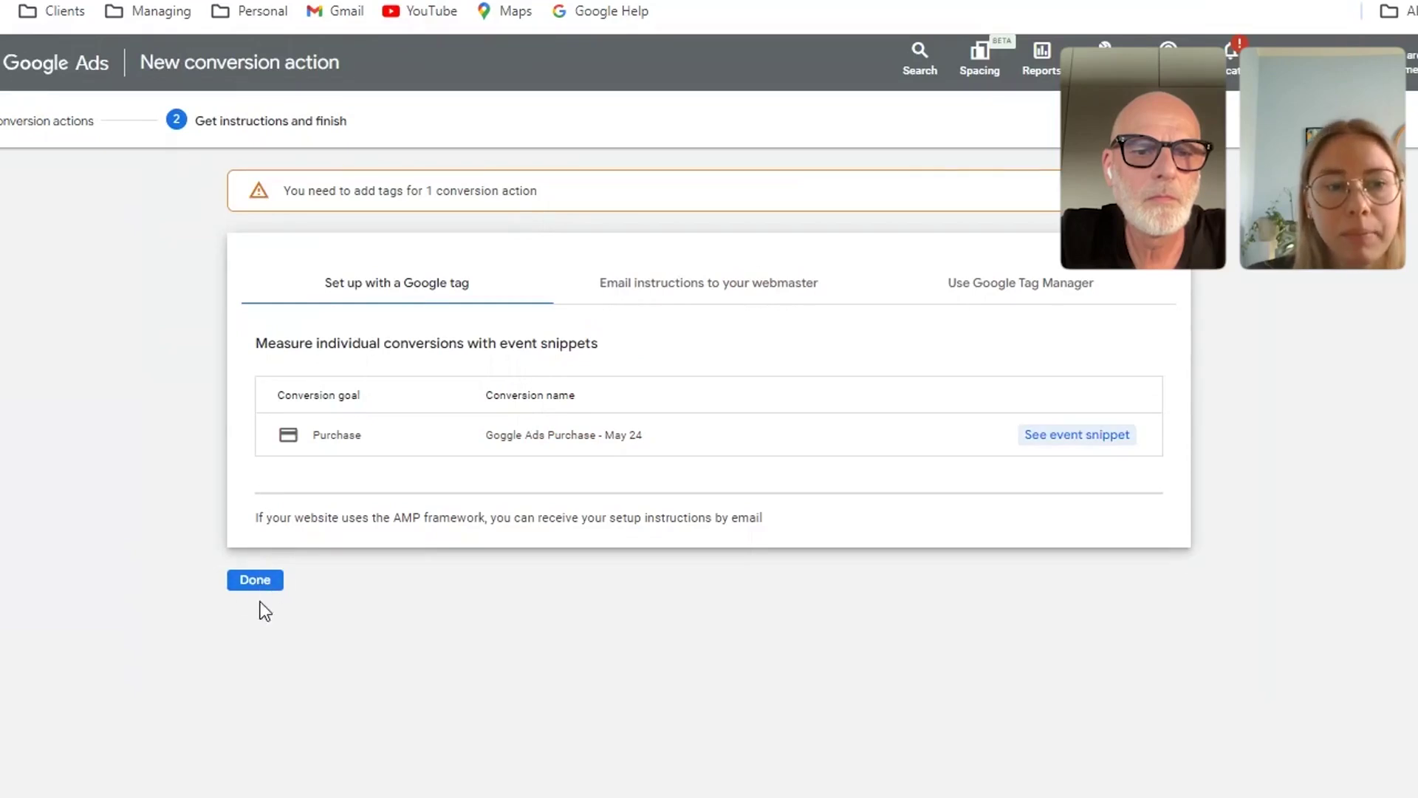
Finish the 'Goggle Ads Purchase - May 24' conversion action from the Get instructions and finish step.
{"action": "left_click", "coordinate": [257, 583]}
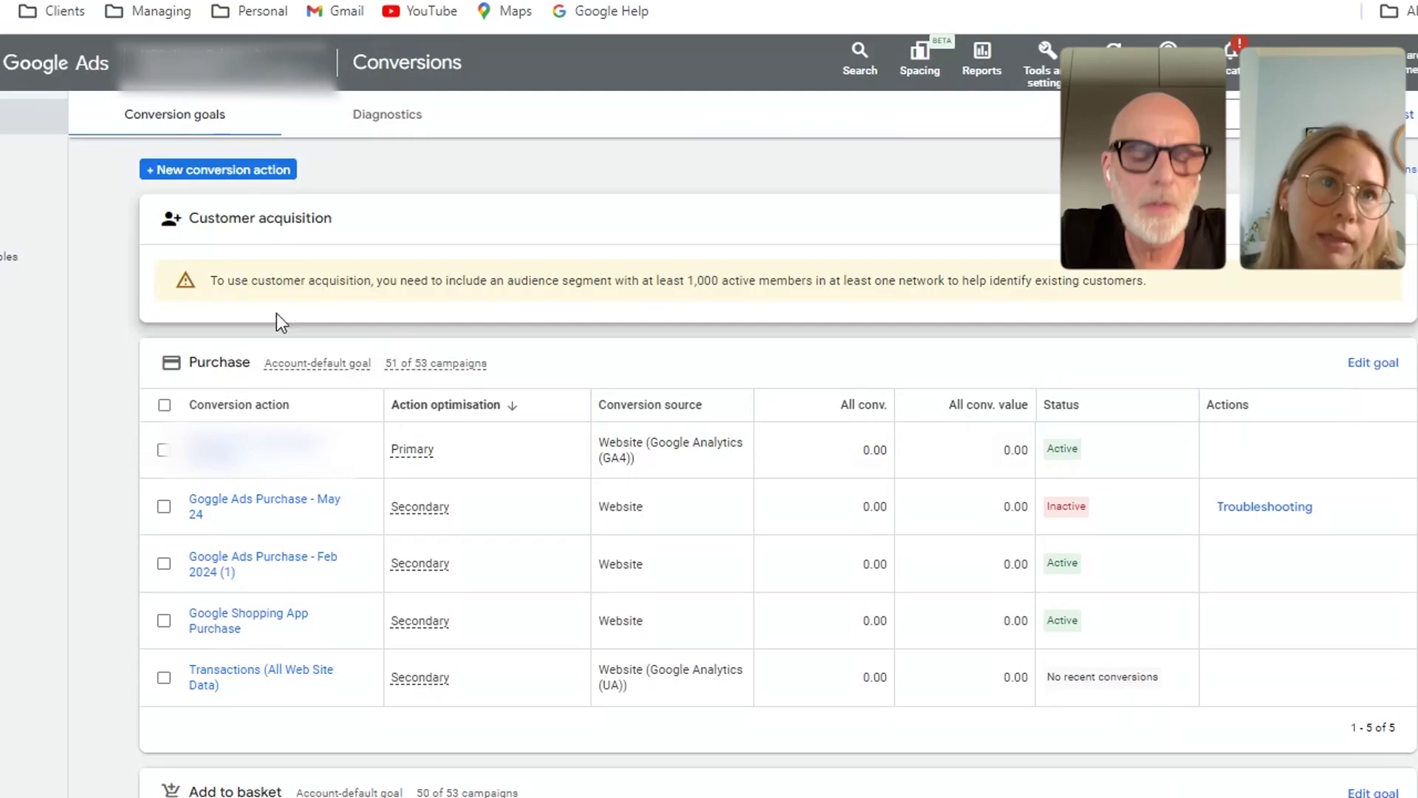
Switch the Conversions page to Diagnostics to see enhanced conversions and consent mode status.
{"action": "left_click", "coordinate": [406, 134]}
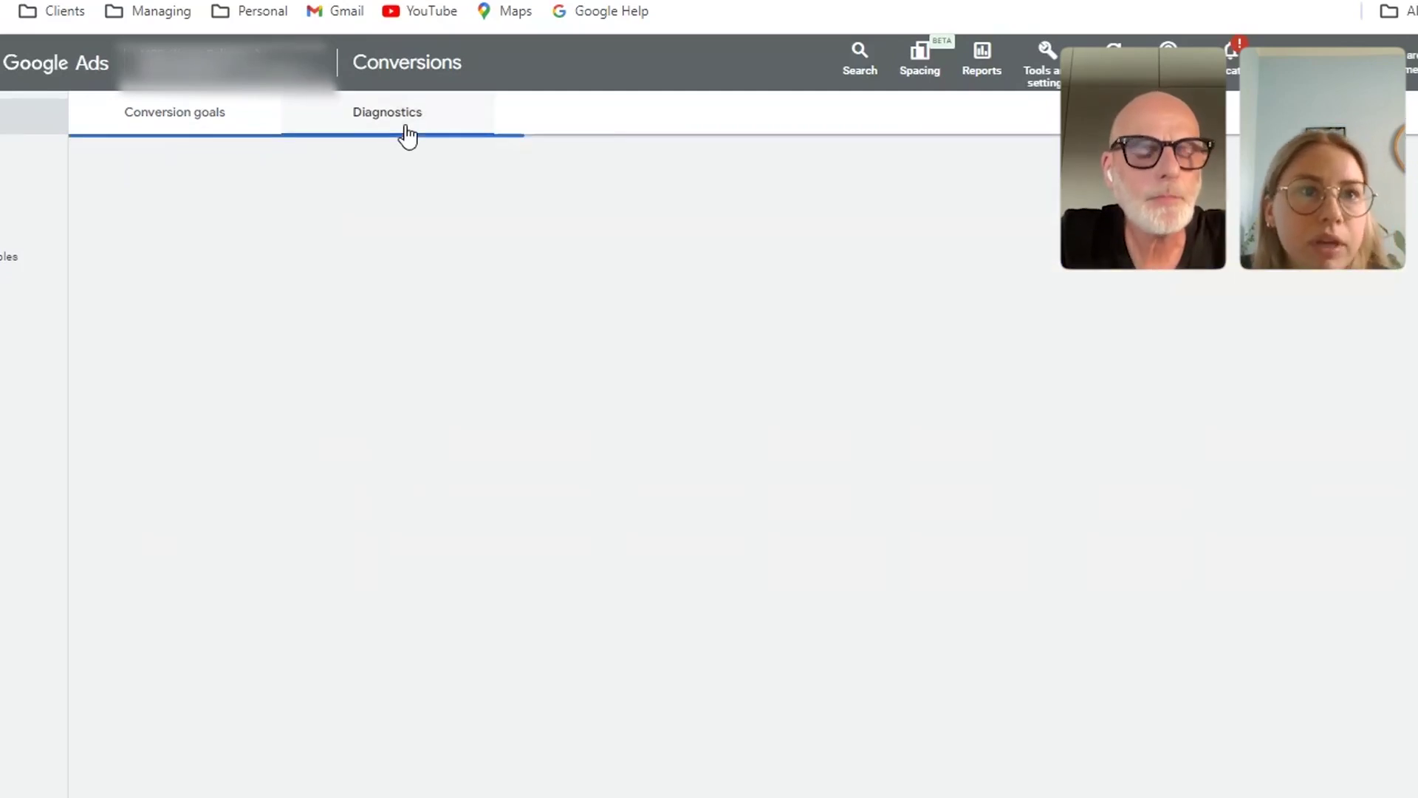